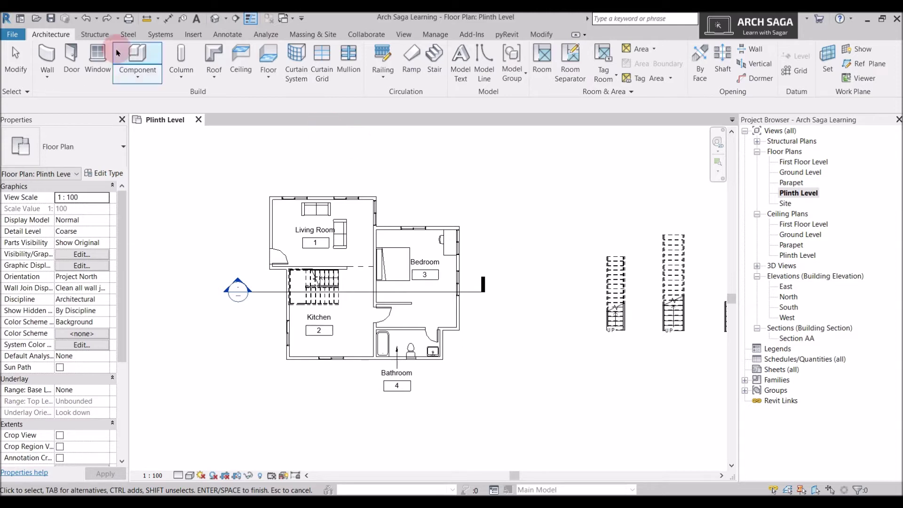
Purge all checked unused views, families, groups and styles from the project
left_click(428, 36)
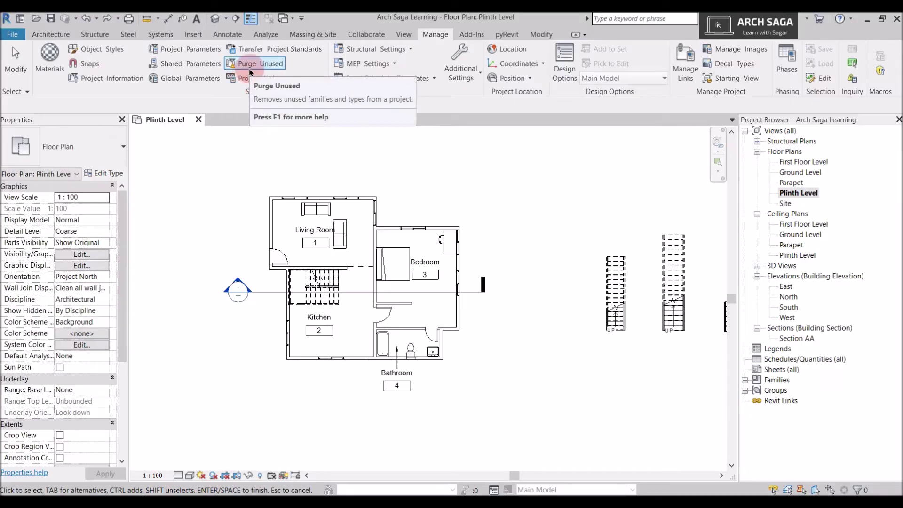
left_click(250, 71)
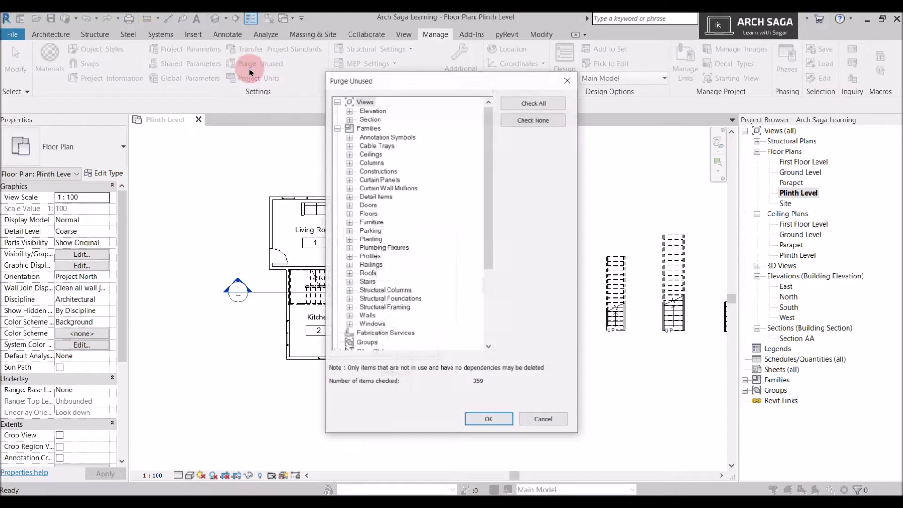
scroll(400, 235, "down", 5)
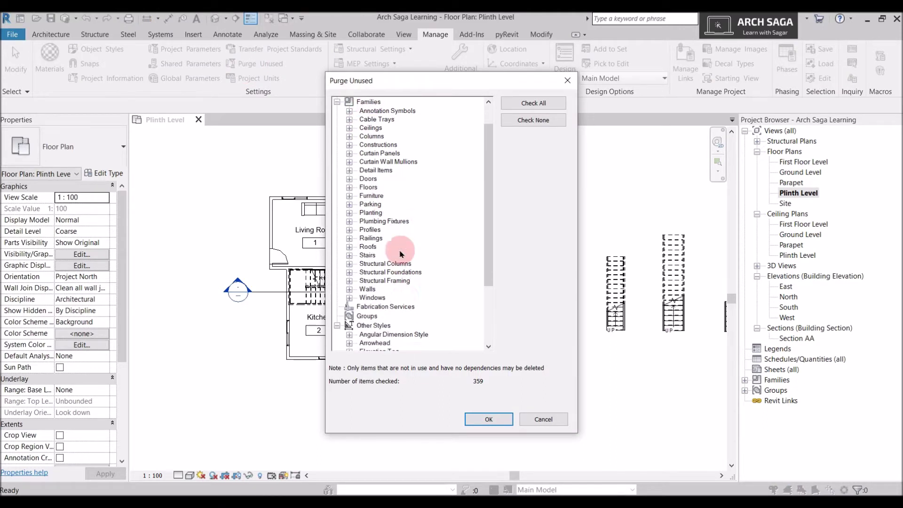
scroll(404, 280, "down", 1)
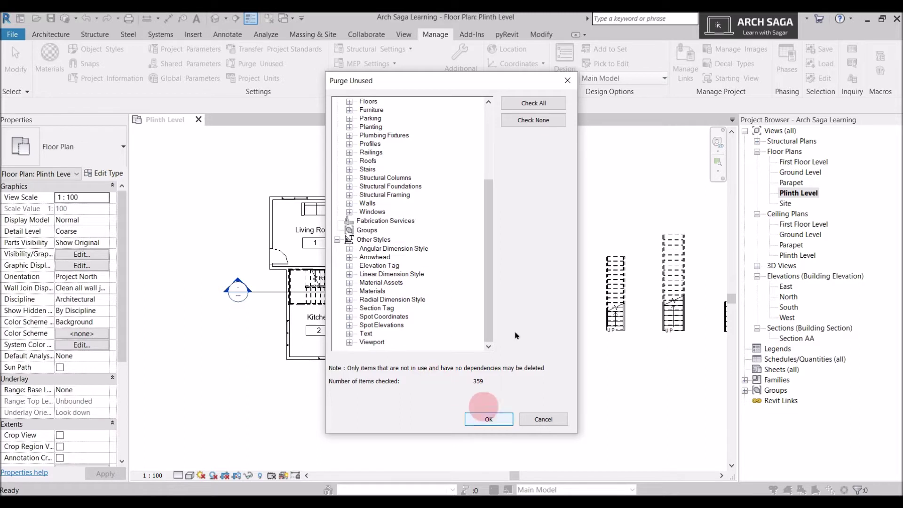
left_click(481, 418)
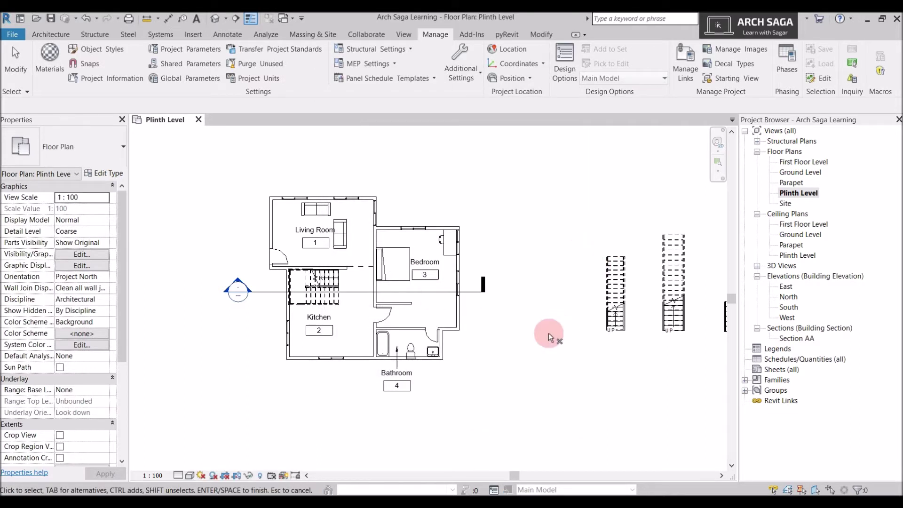
key("Escape")
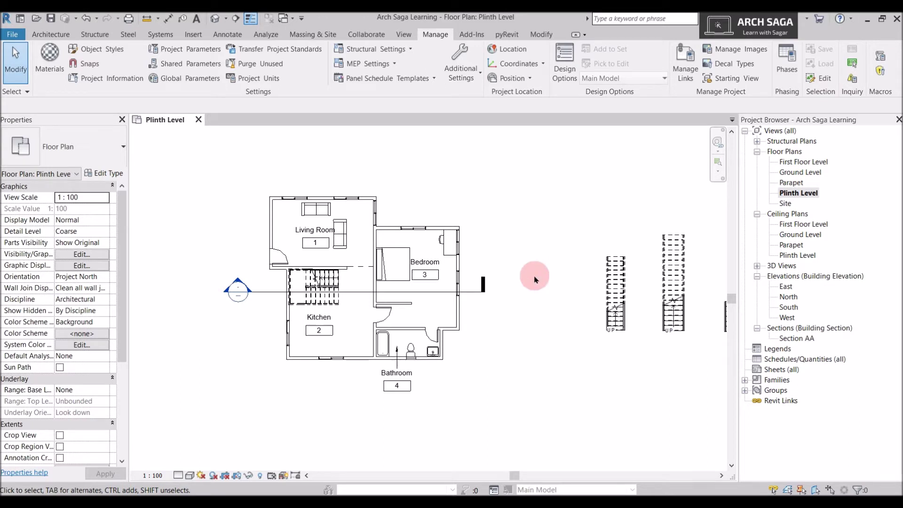
Review the remaining unused items in Purge Unused without removing any of them
left_click(259, 63)
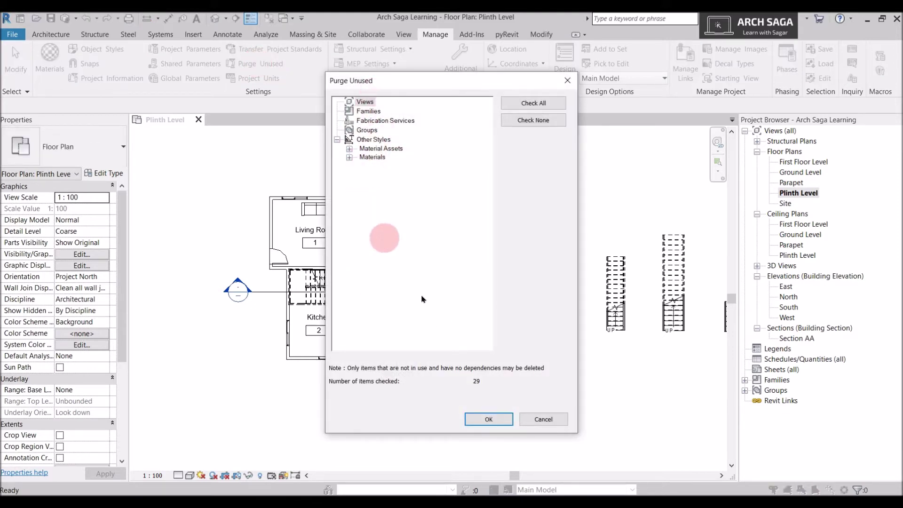
left_click(544, 418)
middle_click_drag(588, 352, 554, 352)
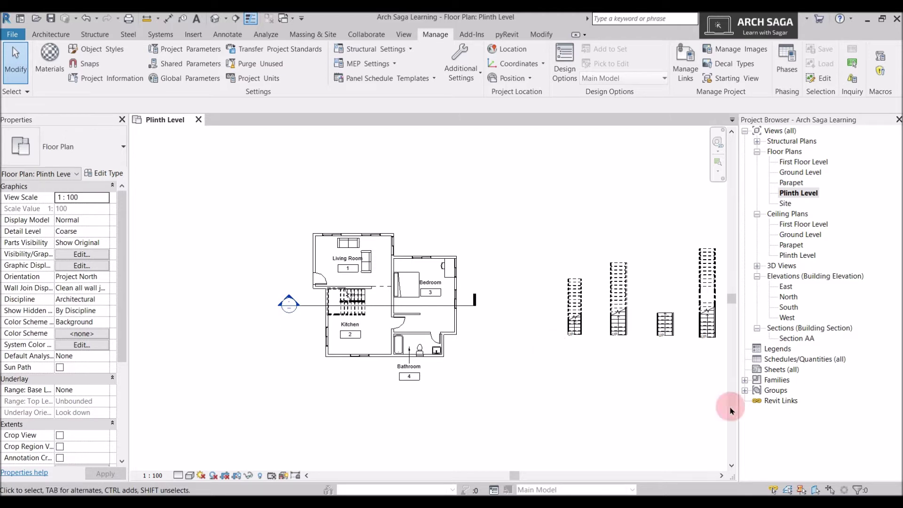
Open the North elevation view and examine the horizontal lines where the walls meet the floors
double_click(789, 297)
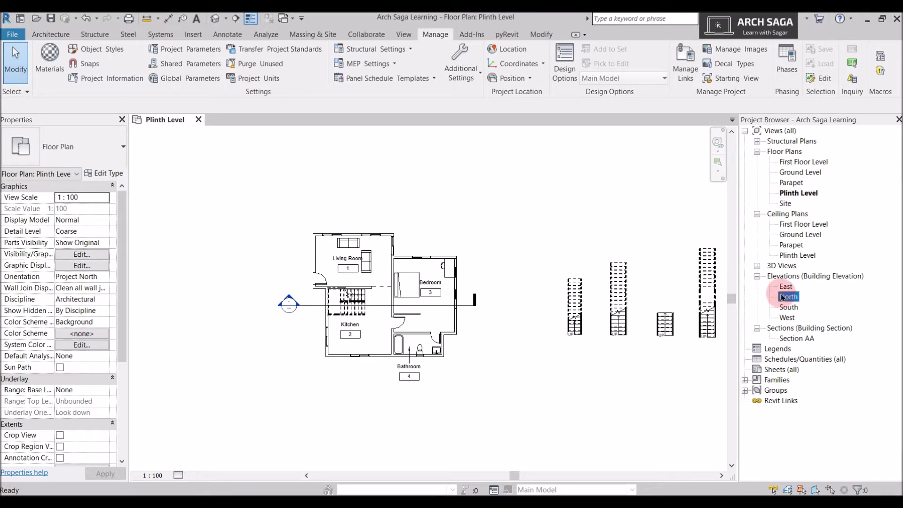
scroll(605, 303, "up", 6)
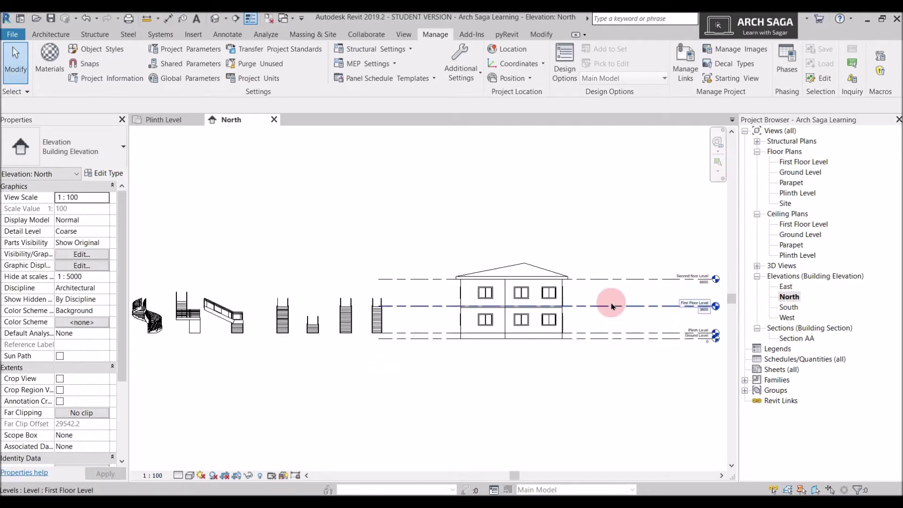
middle_click_drag(519, 352, 472, 390)
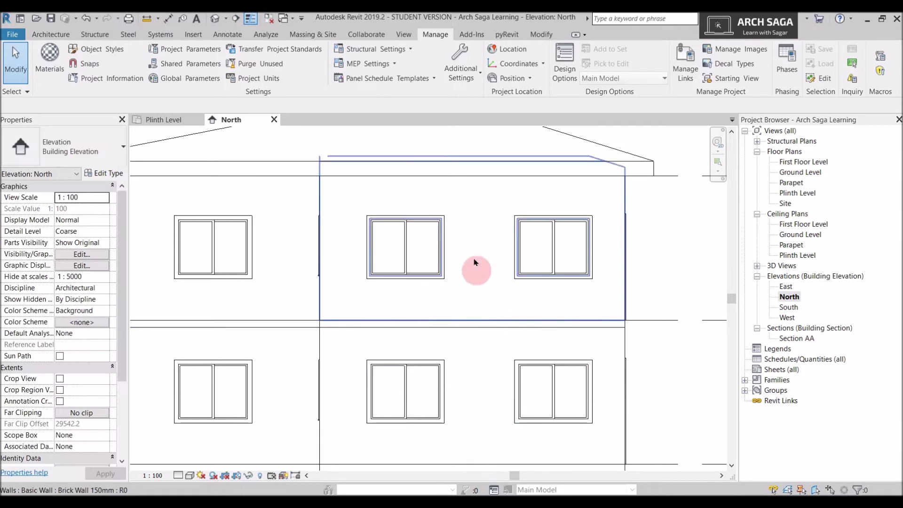
scroll(491, 329, "down", 2)
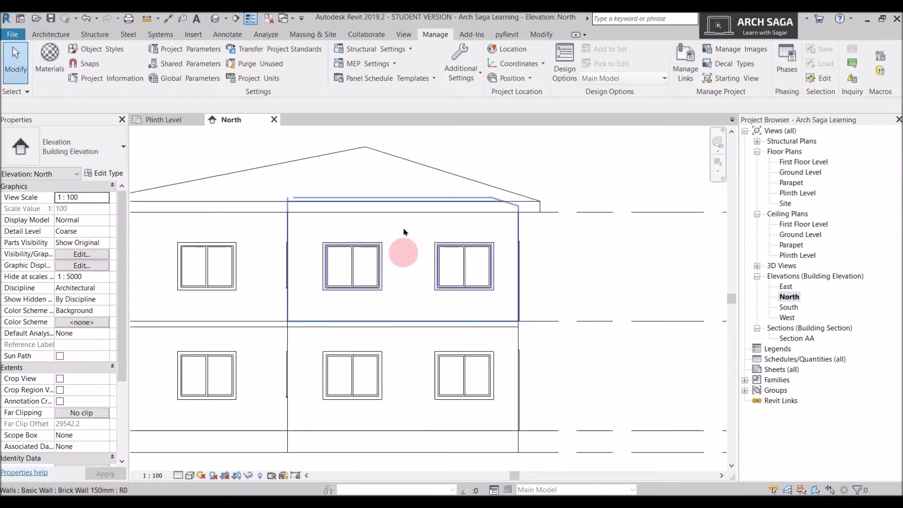
scroll(376, 325, "up", 3)
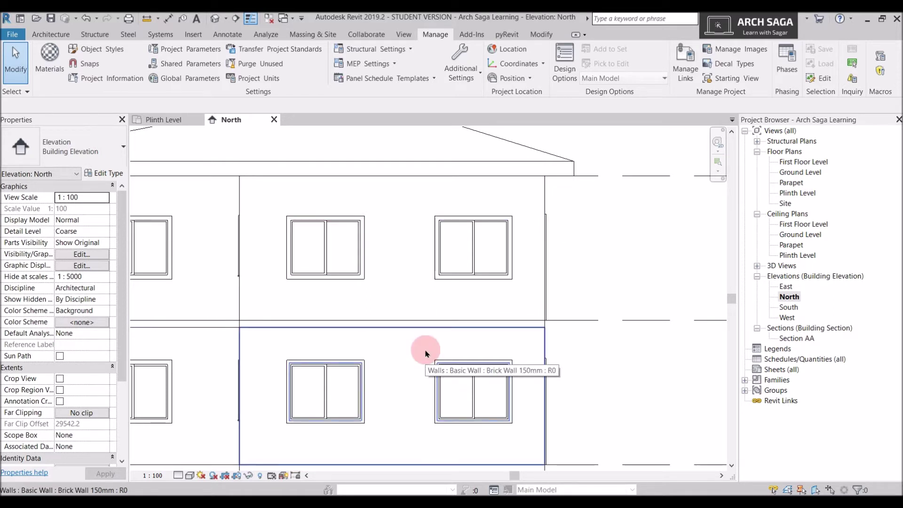
scroll(400, 325, "down", 1)
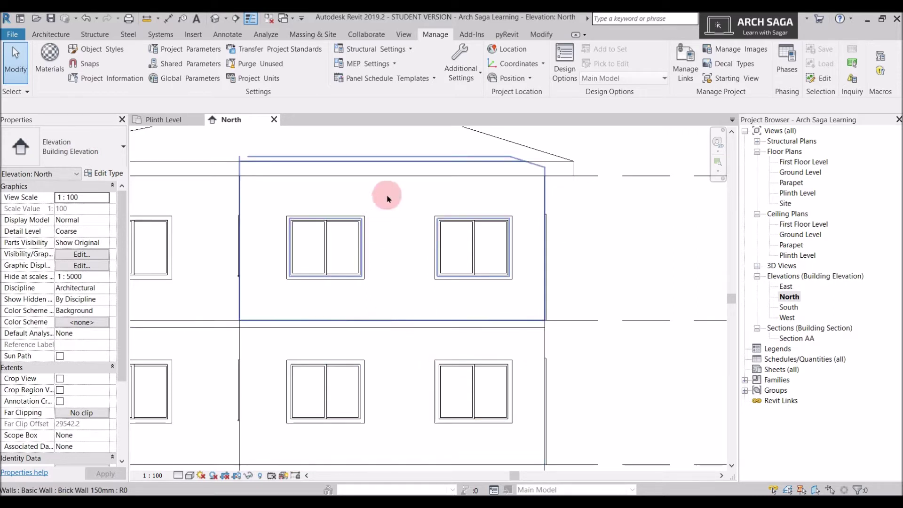
scroll(389, 207, "down", 1)
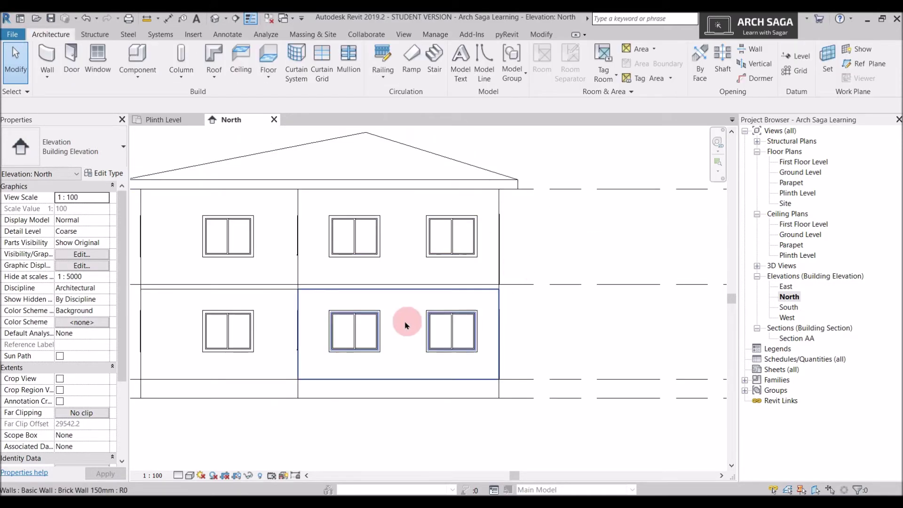
Use Linework with the <Invisible lines> style to hide the ground-floor front wall's bottom edge at plinth level
left_click(400, 325)
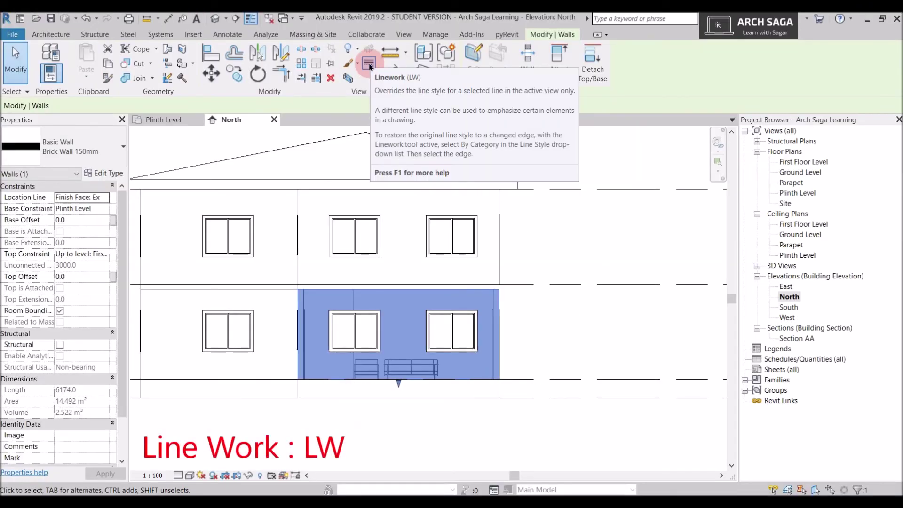
left_click(370, 63)
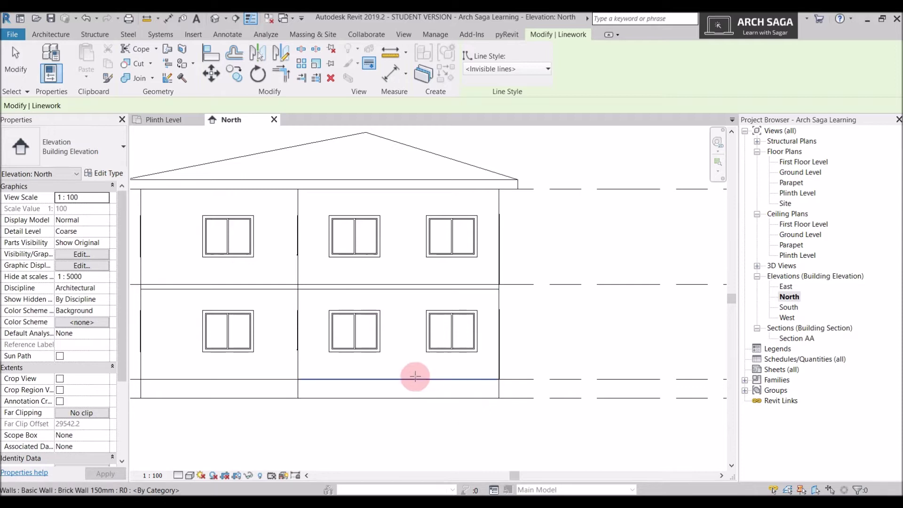
left_click(505, 70)
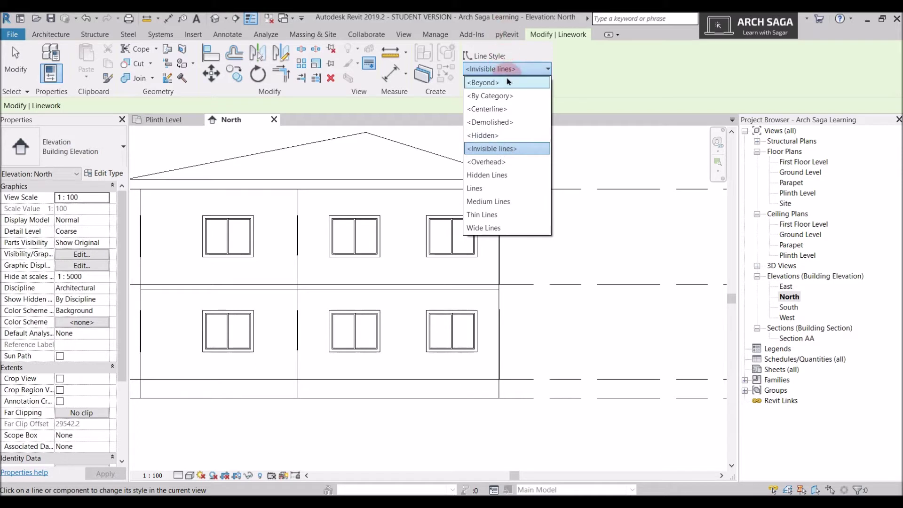
left_click(627, 85)
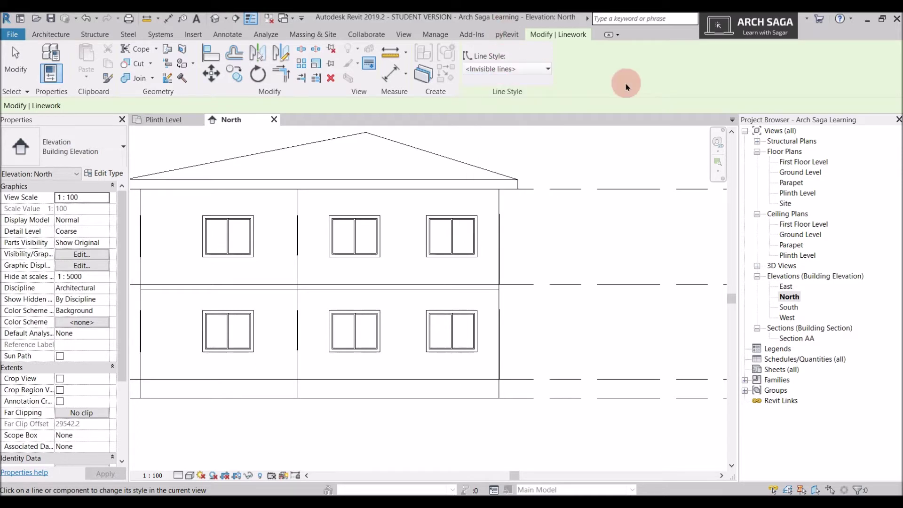
left_click(495, 68)
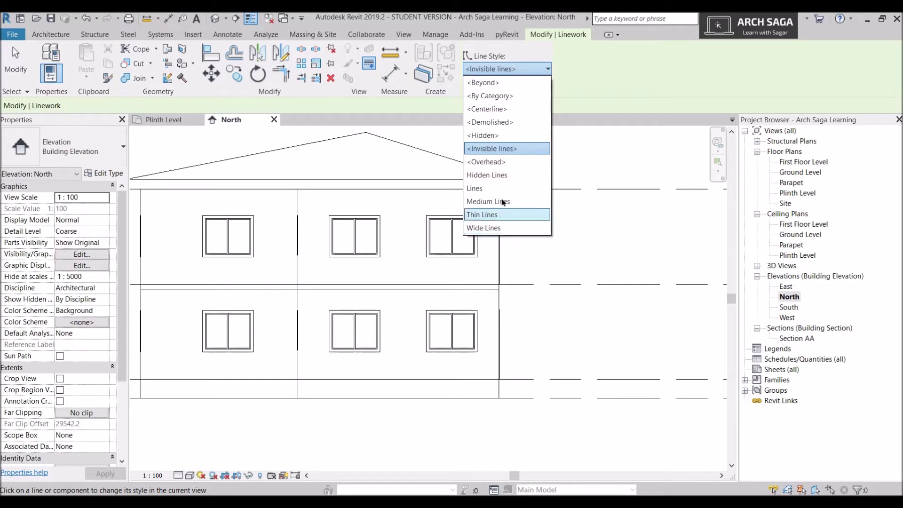
left_click(502, 153)
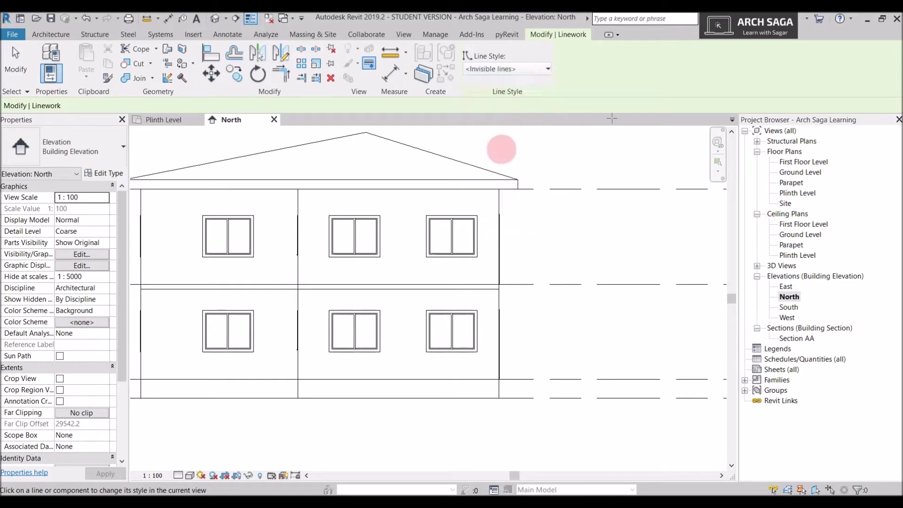
left_click(613, 122)
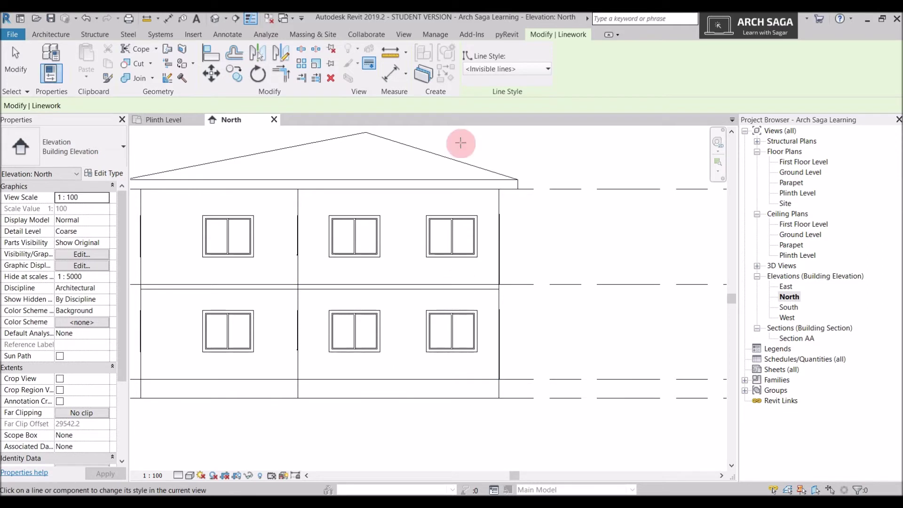
left_click(400, 379)
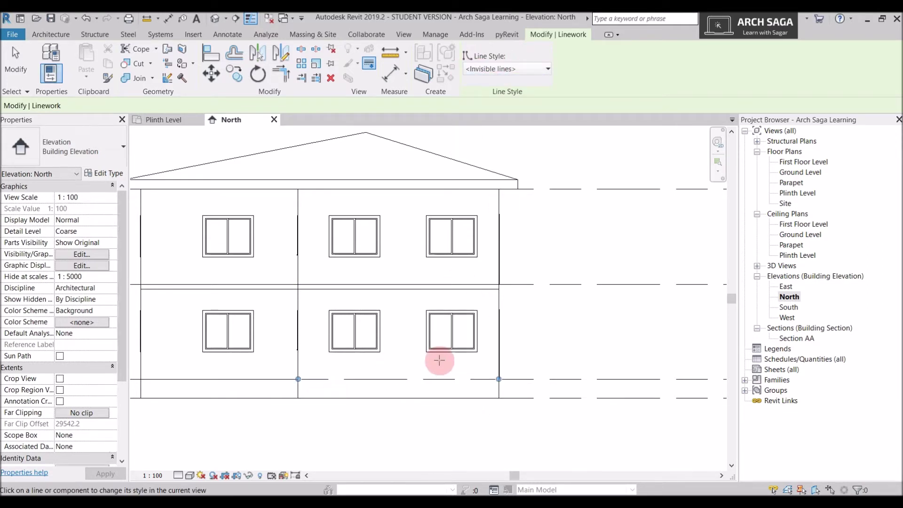
Hide the two horizontal edges of the front wall section at first-floor level with Linework in the <Invisible lines> style
scroll(472, 364, "down", 1)
scroll(343, 379, "up", 1)
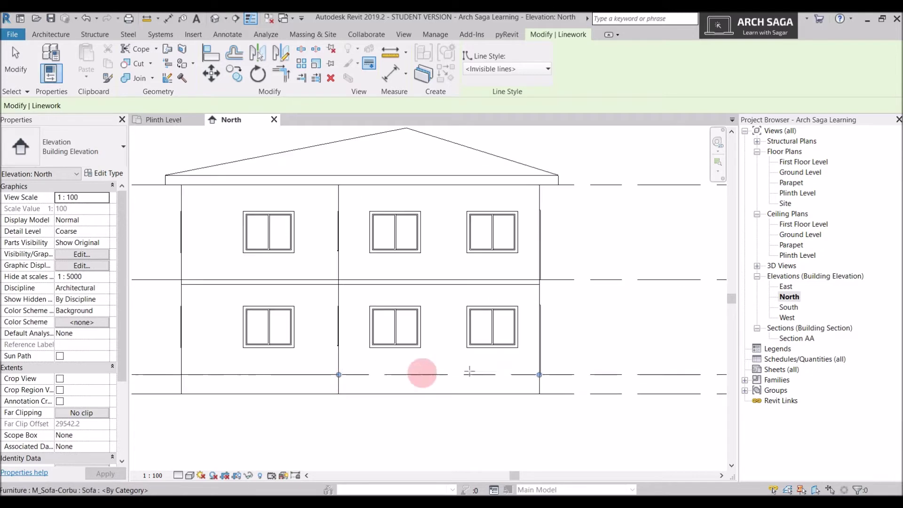
middle_click_drag(518, 374, 431, 378)
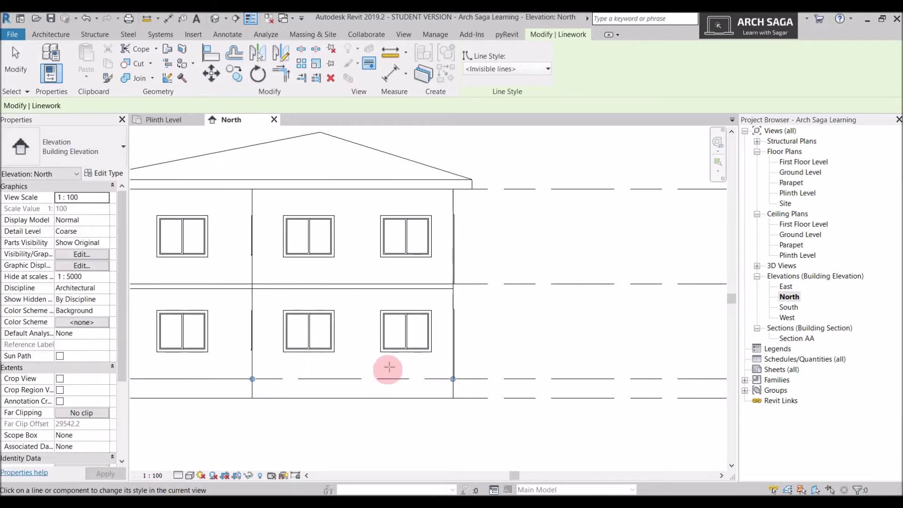
scroll(518, 380, "down", 1)
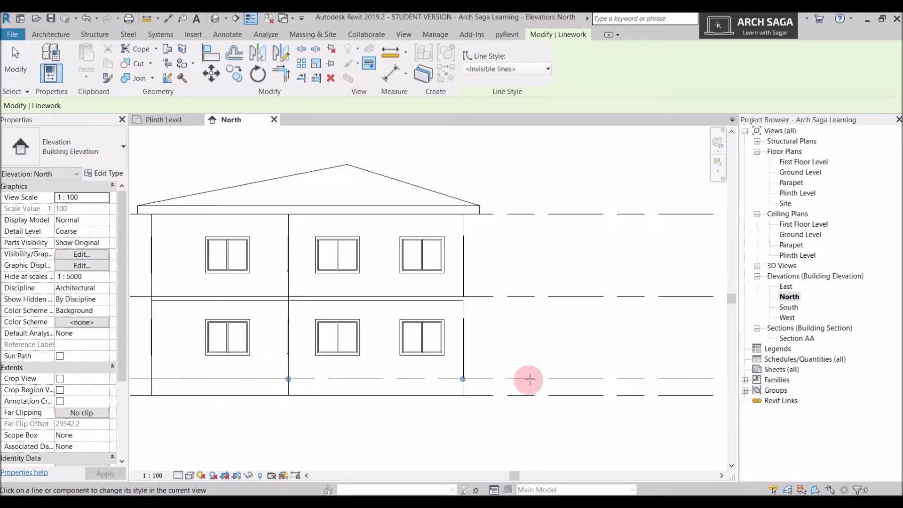
middle_click_drag(529, 380, 458, 386)
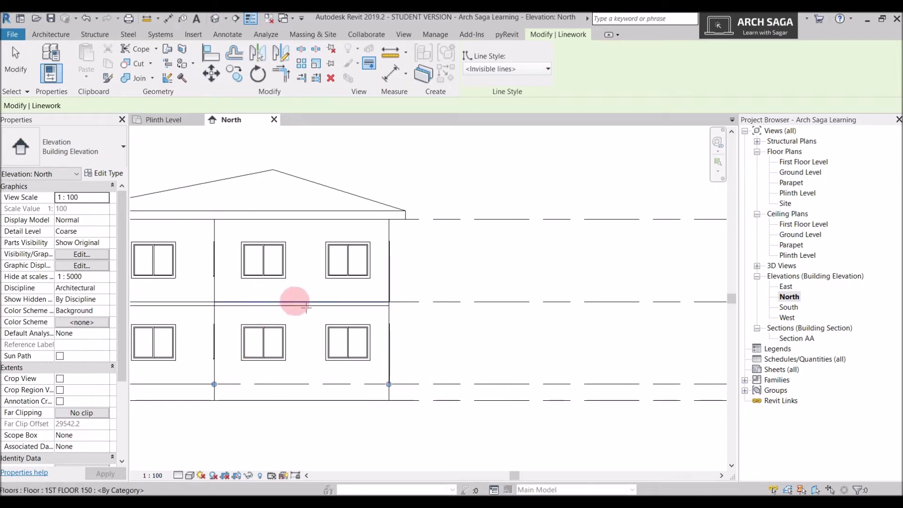
scroll(321, 325, "down", 1)
scroll(263, 319, "up", 1)
scroll(273, 295, "up", 1)
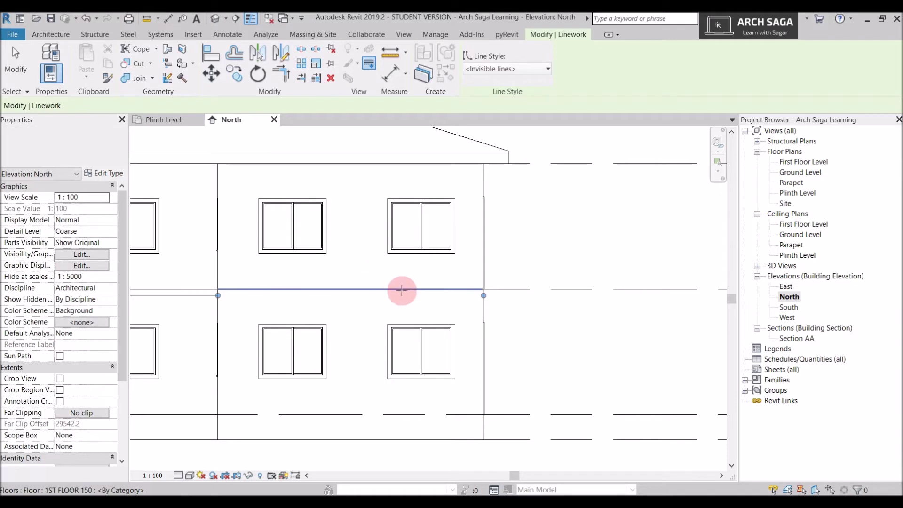
left_click(320, 289)
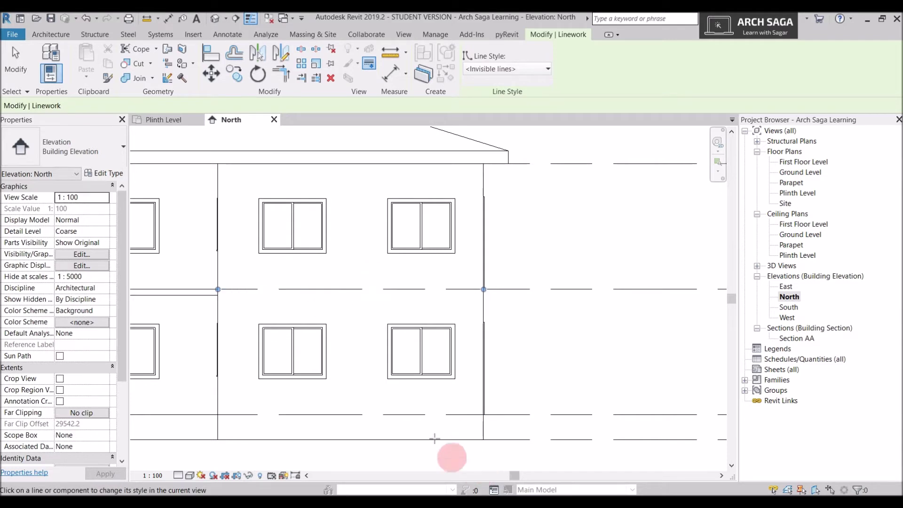
scroll(366, 313, "down", 1)
key("Escape")
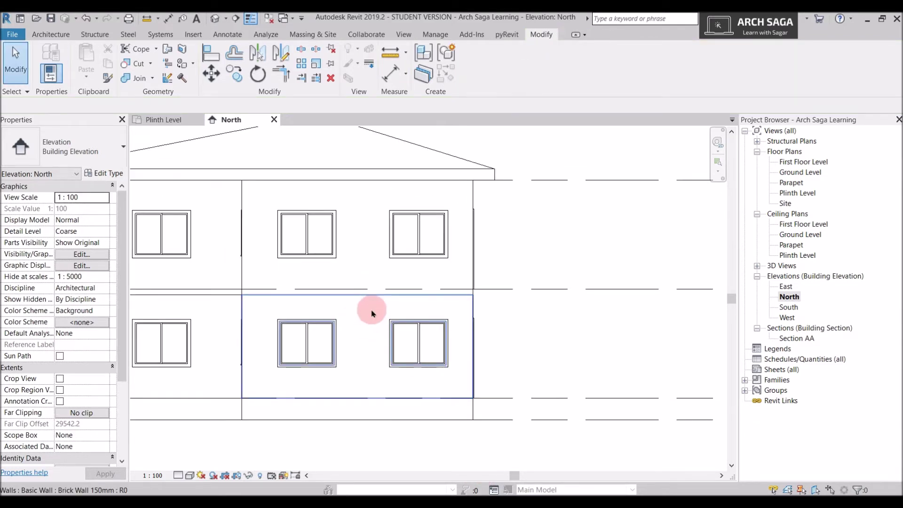
scroll(365, 318, "up", 1)
left_click(365, 319)
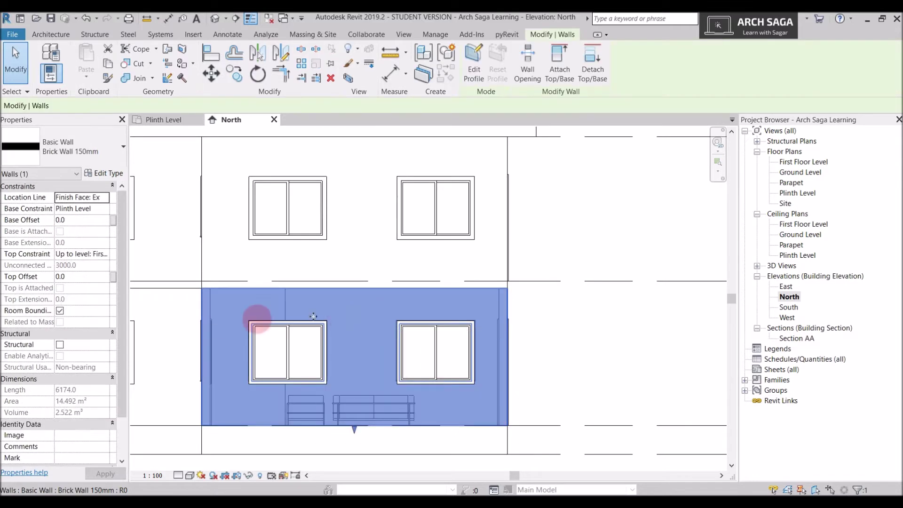
scroll(346, 302, "up", 2)
key("Escape")
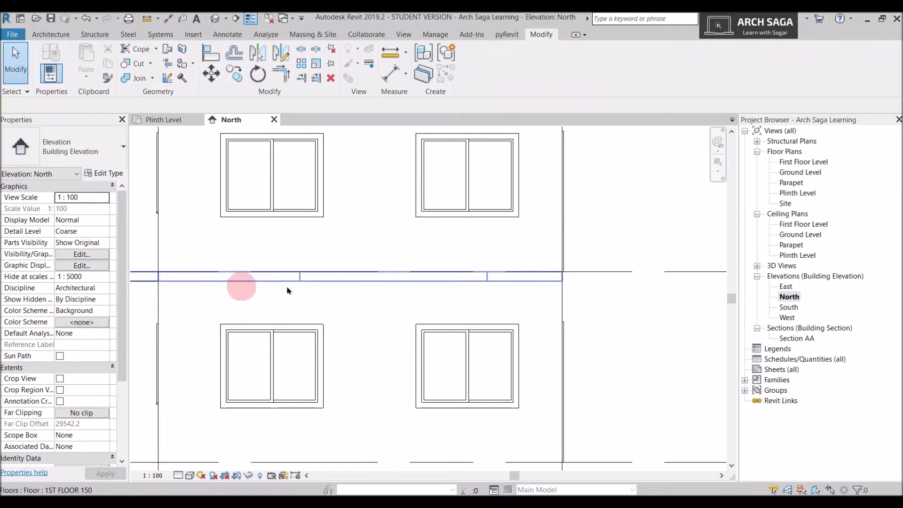
scroll(565, 282, "down", 1)
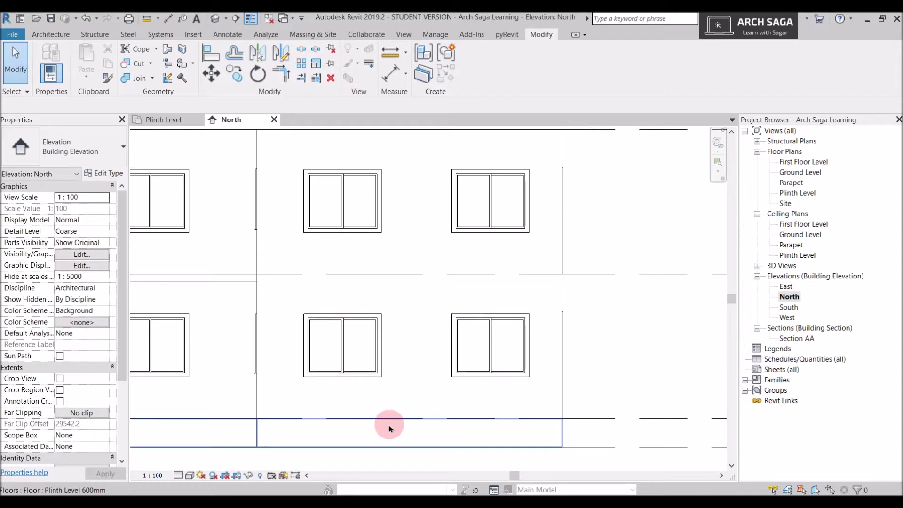
left_click(408, 36)
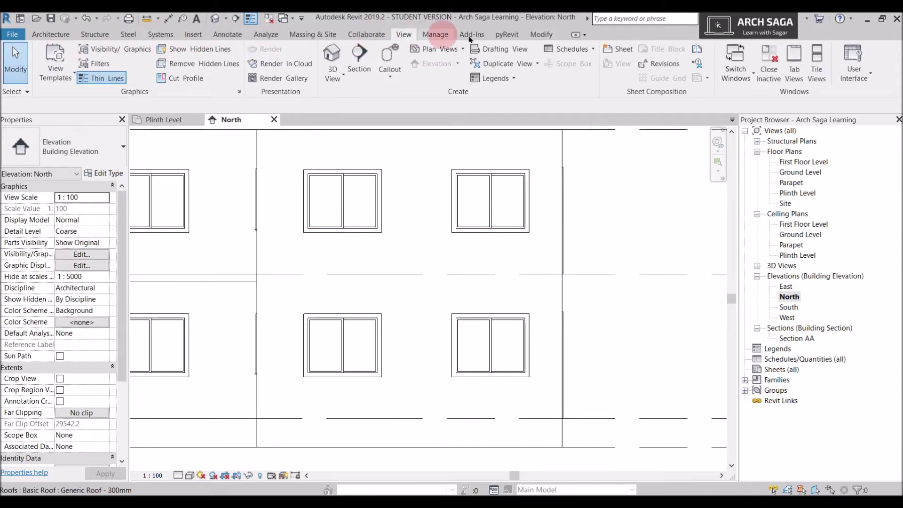
left_click(434, 34)
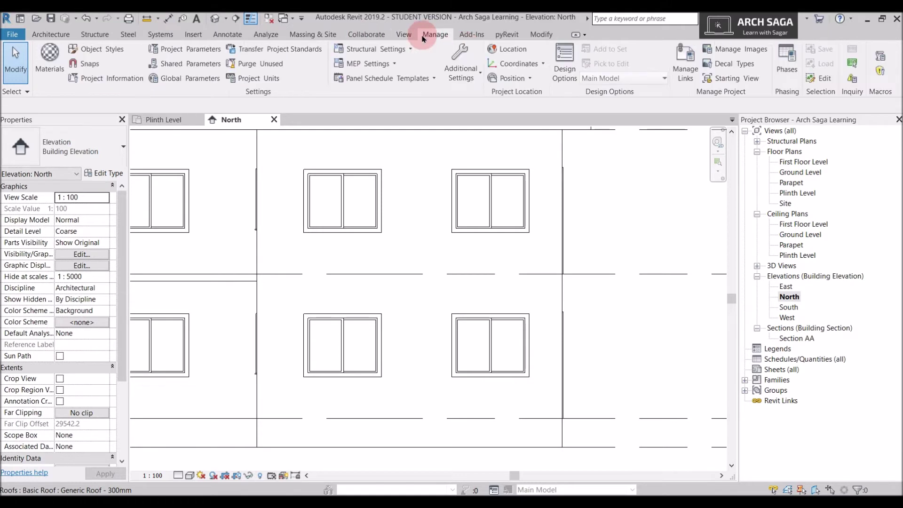
Create a new line style named White Line as a subcategory of Lines
left_click(463, 79)
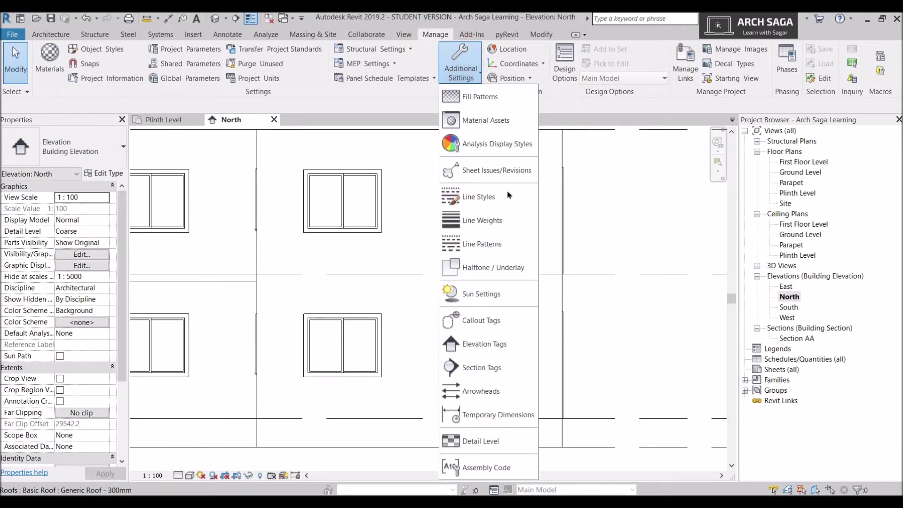
left_click(479, 197)
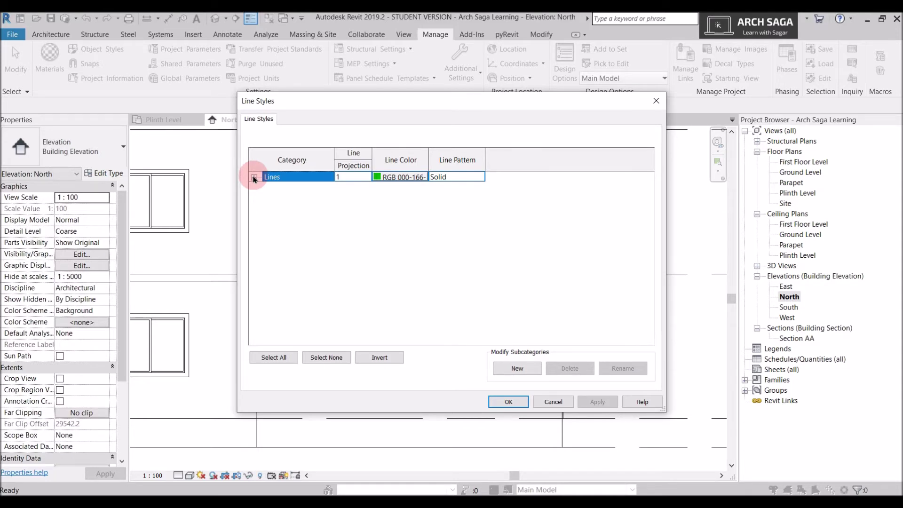
left_click(254, 178)
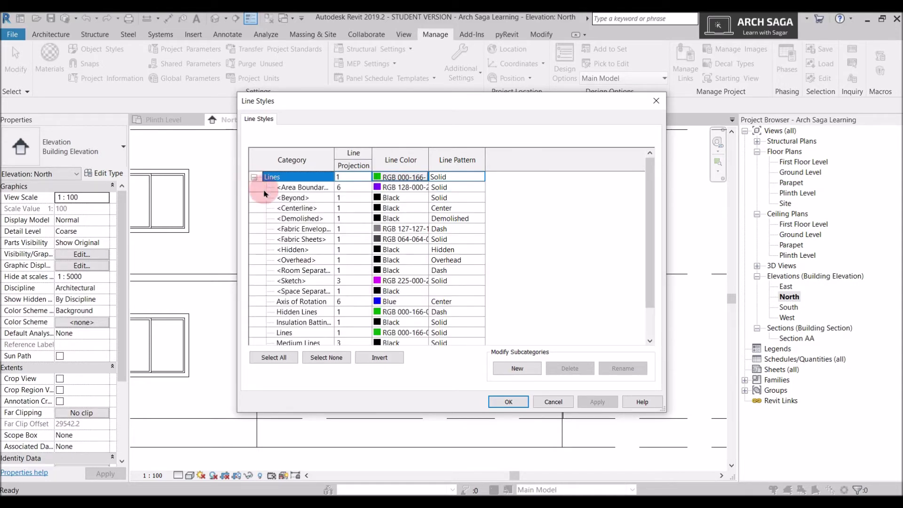
scroll(270, 193, "down", 1)
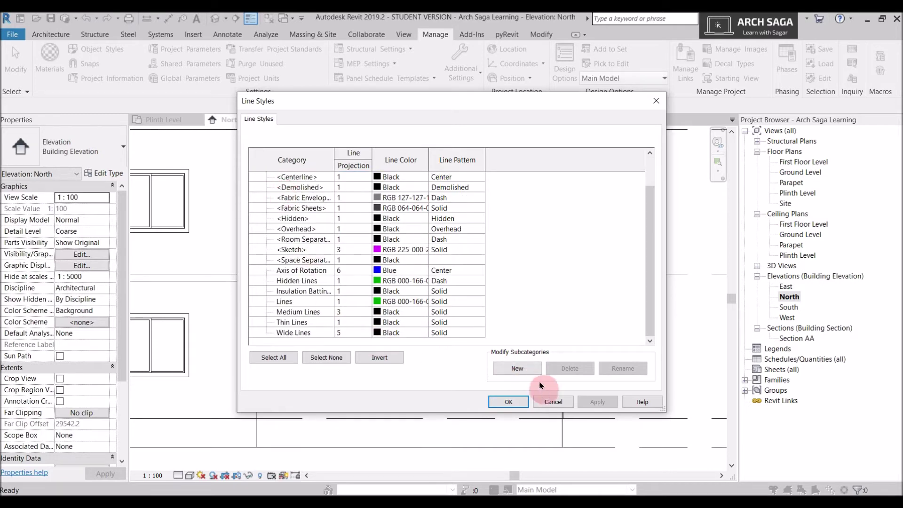
left_click(517, 369)
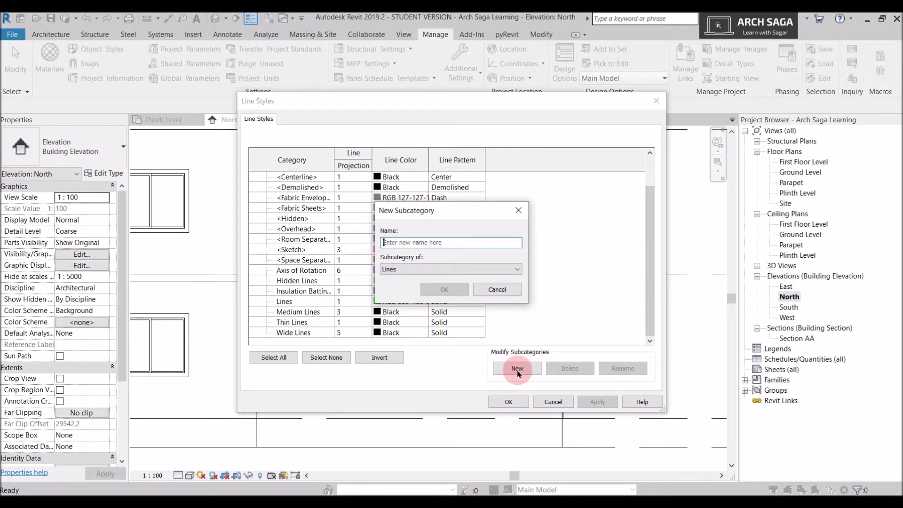
type("Whi")
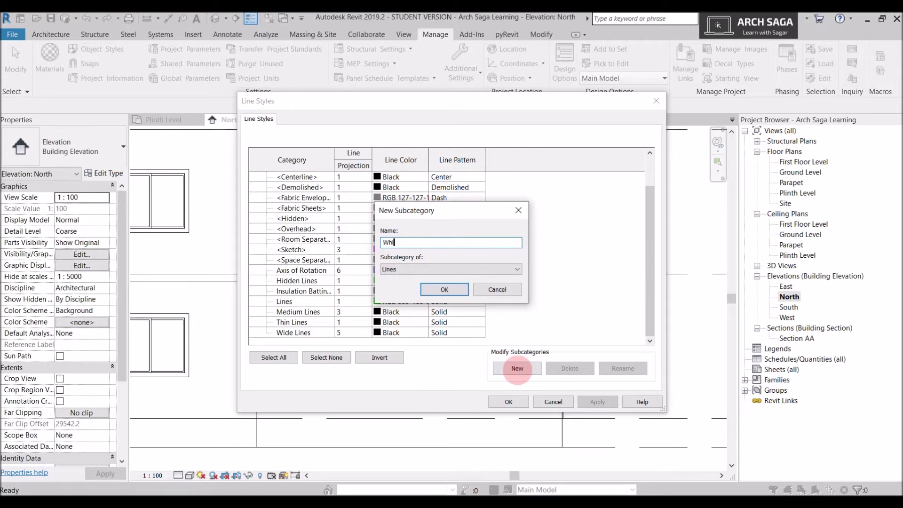
type("te Line")
left_click(430, 289)
Set the White Line style's colour to White and apply the line style changes
left_click(335, 329)
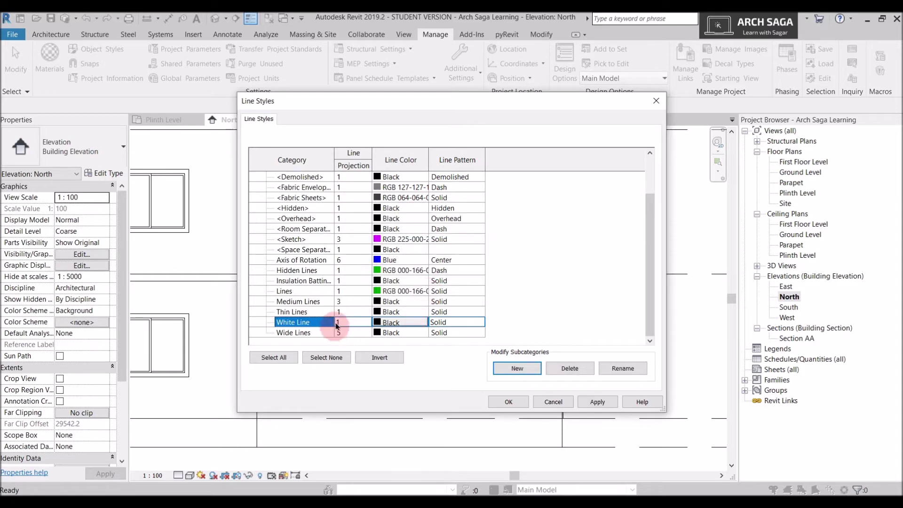
left_click(389, 324)
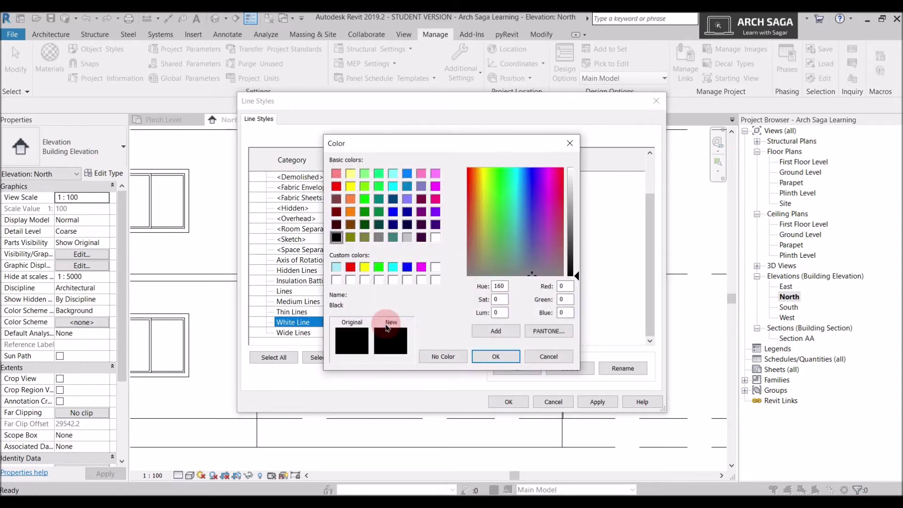
left_click(436, 237)
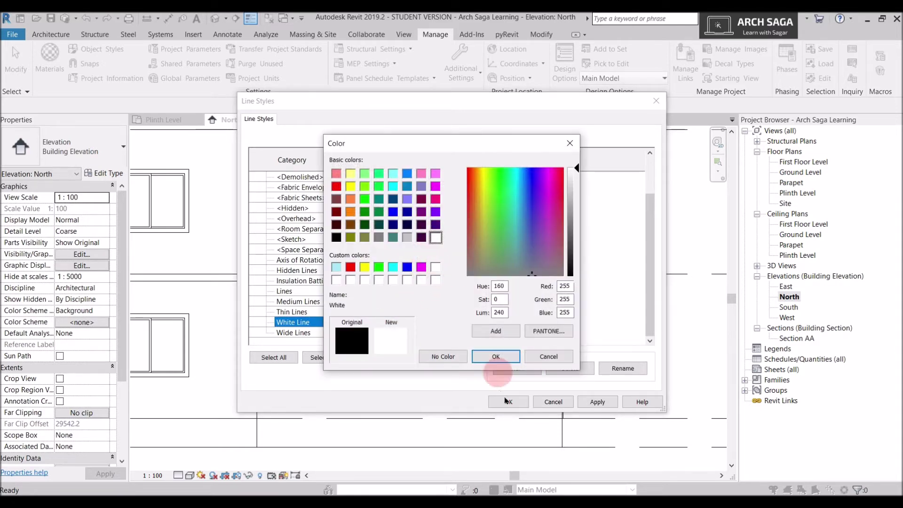
left_click(496, 356)
left_click(605, 403)
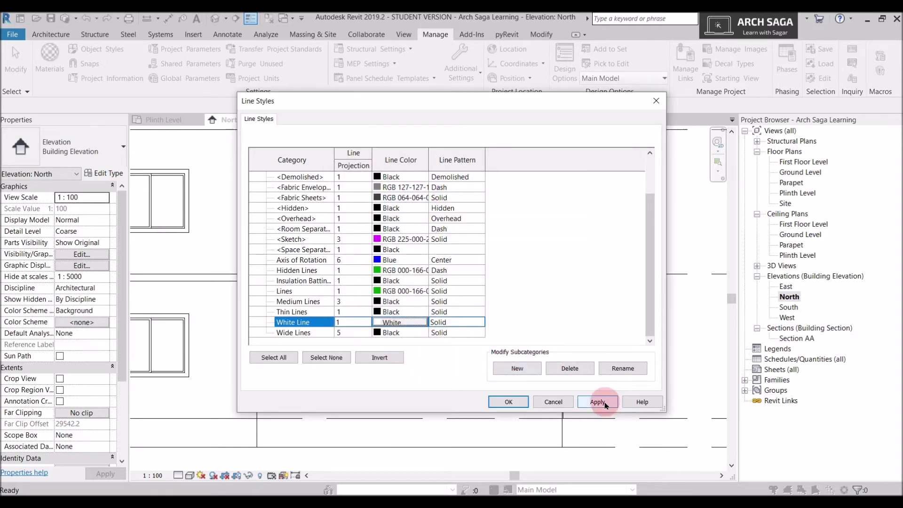
left_click(509, 402)
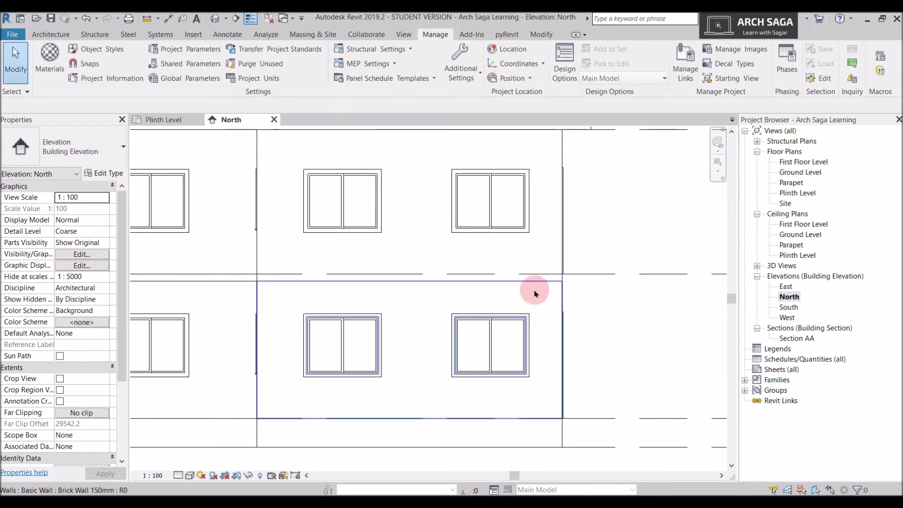
Apply the White Line style with Linework to the leftmost wall section's two horizontal edges at first-floor level in the North elevation
scroll(353, 347, "down", 3)
scroll(377, 317, "up", 3)
left_click(378, 313)
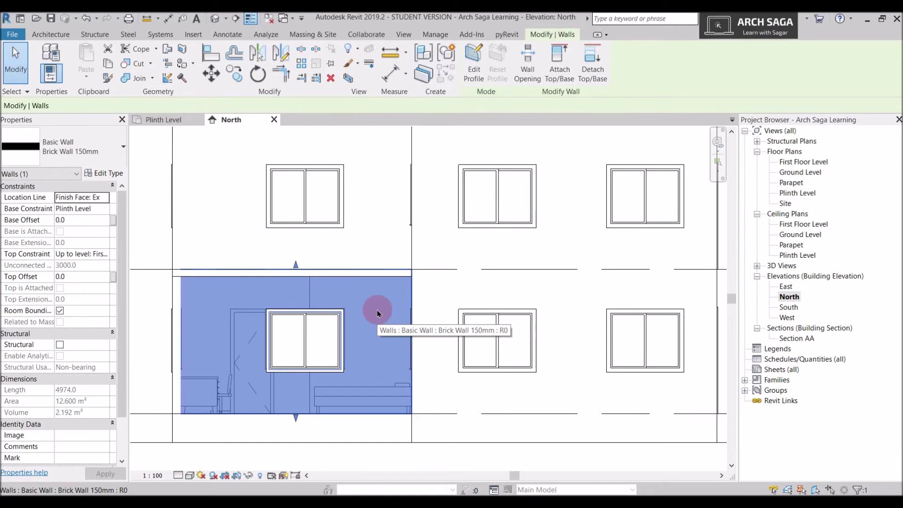
left_click(367, 64)
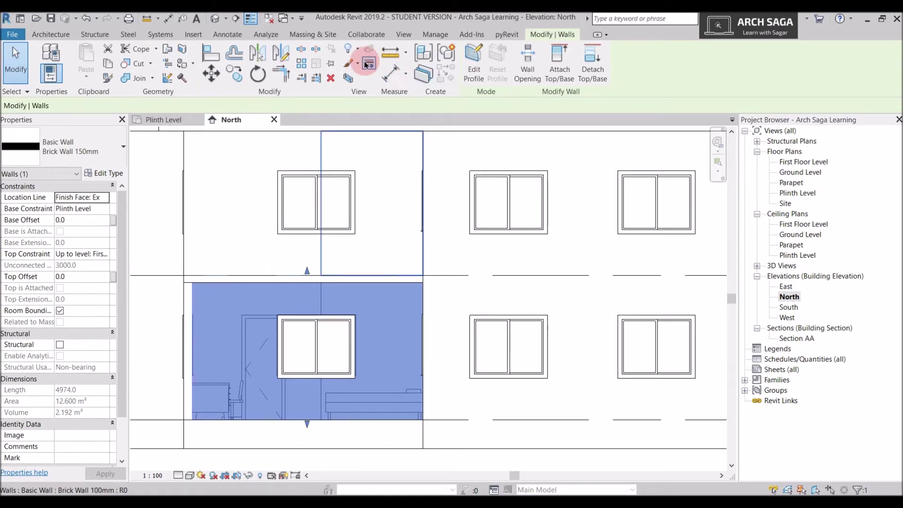
left_click(368, 64)
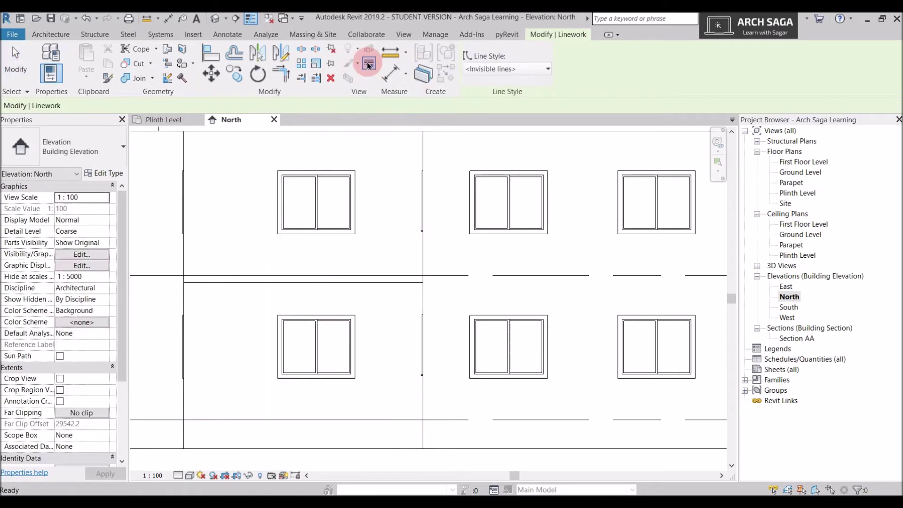
left_click(483, 69)
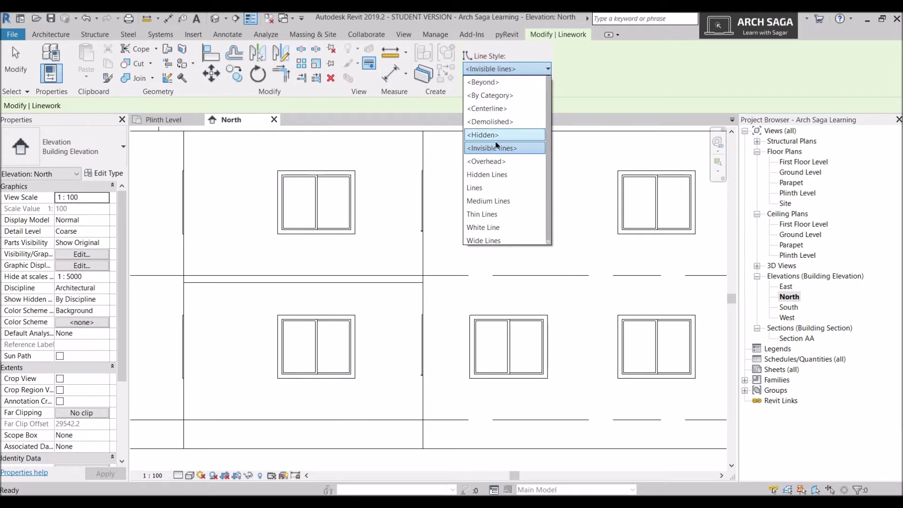
left_click(492, 228)
left_click(321, 283)
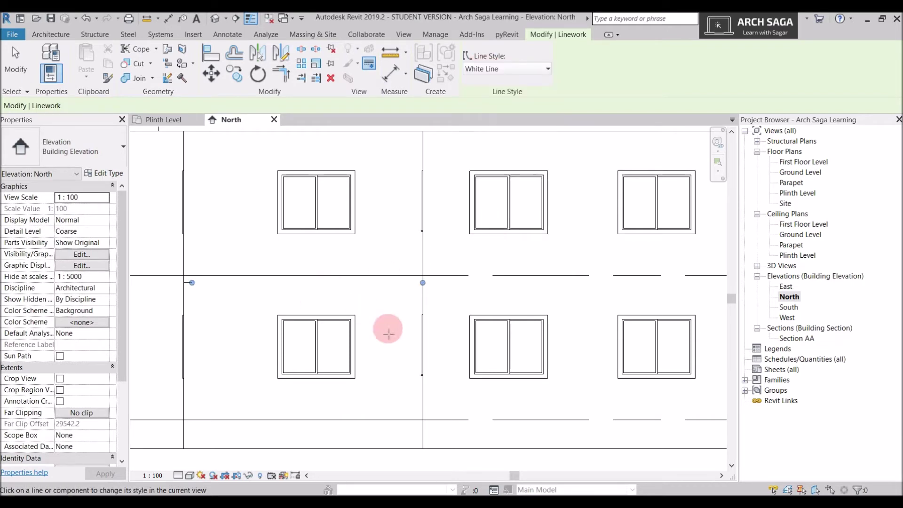
scroll(347, 316, "down", 1)
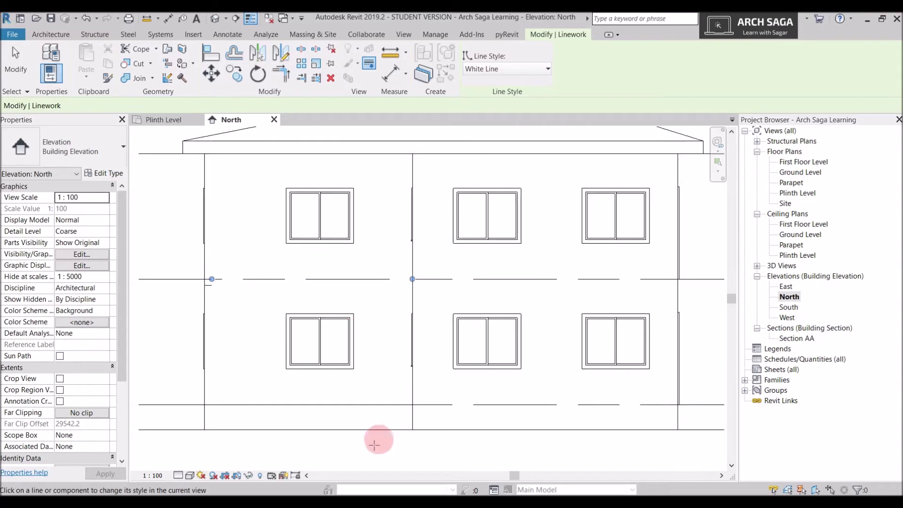
scroll(395, 323, "down", 1)
scroll(596, 295, "down", 1)
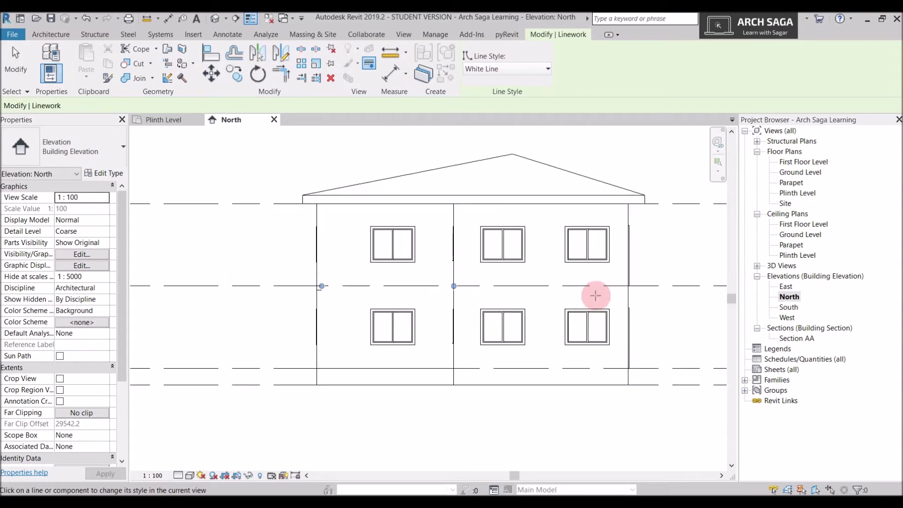
middle_click_drag(596, 295, 551, 304)
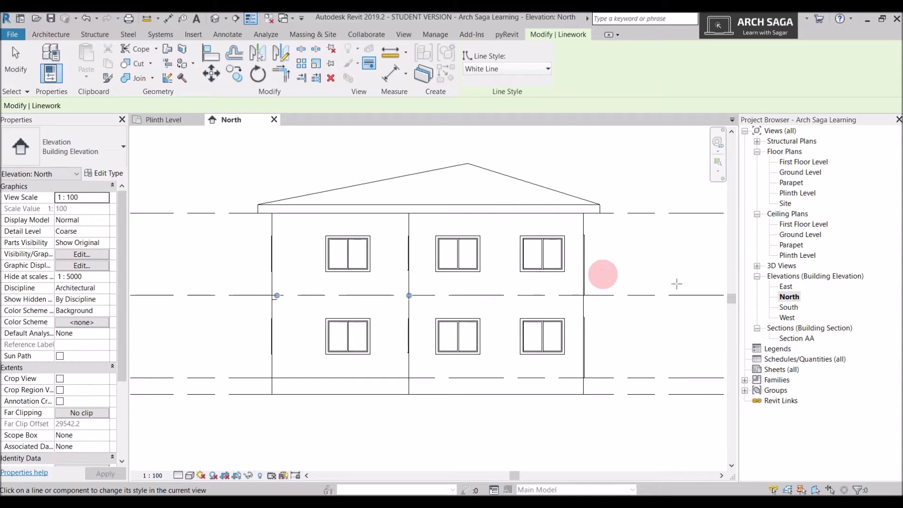
key("Escape")
key("Escape")
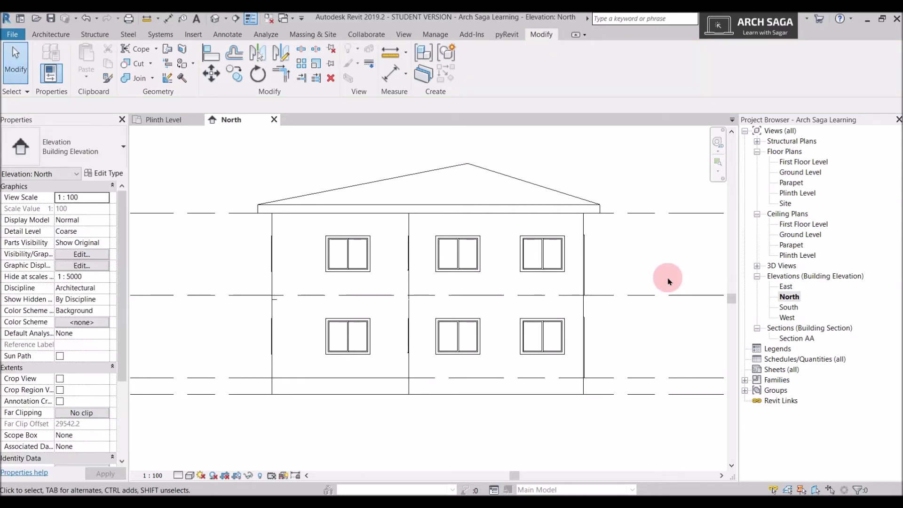
Open the Plinth Level floor plan and examine the dashed room separation line between the Living Room and Kitchen
left_click(159, 120)
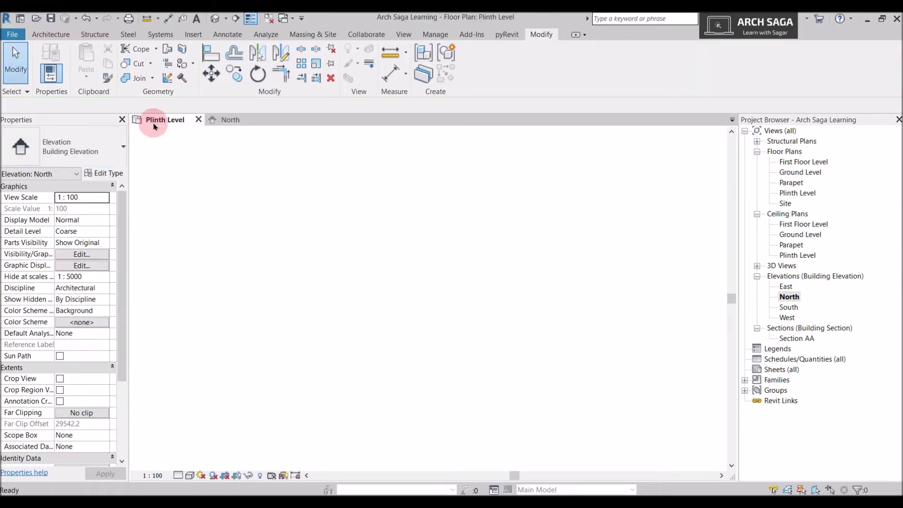
scroll(429, 270, "down", 1)
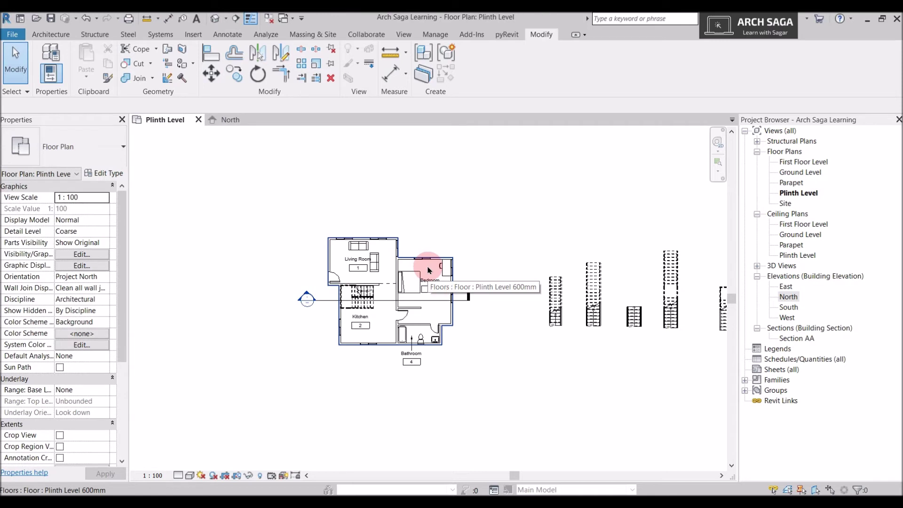
scroll(381, 287, "up", 2)
middle_click_drag(609, 349, 638, 373)
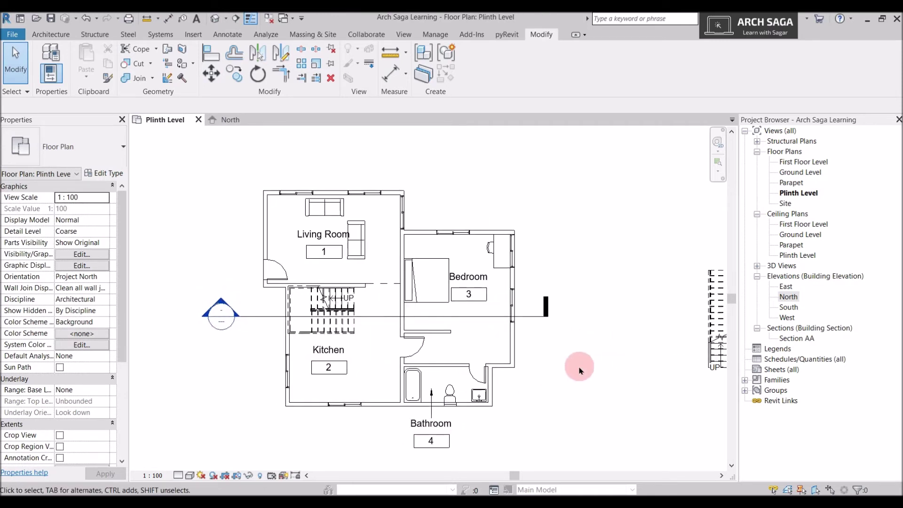
scroll(364, 282, "up", 2)
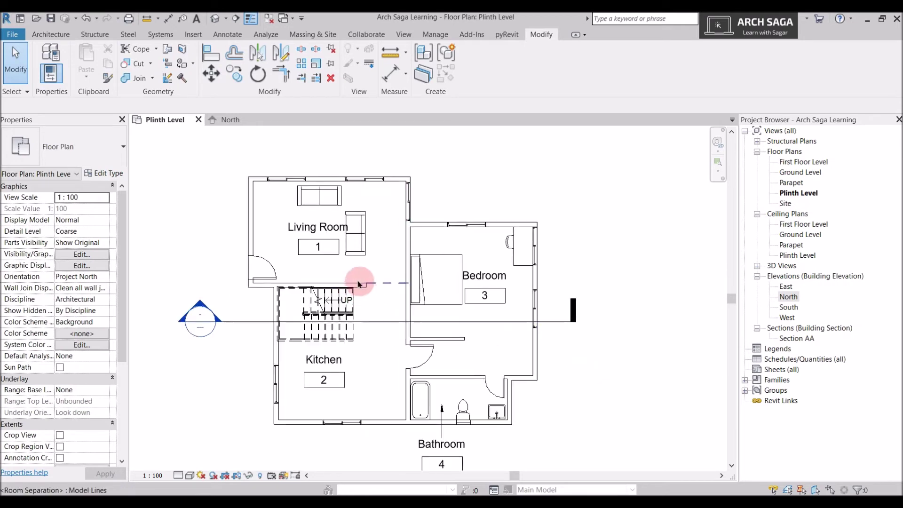
scroll(374, 289, "down", 2)
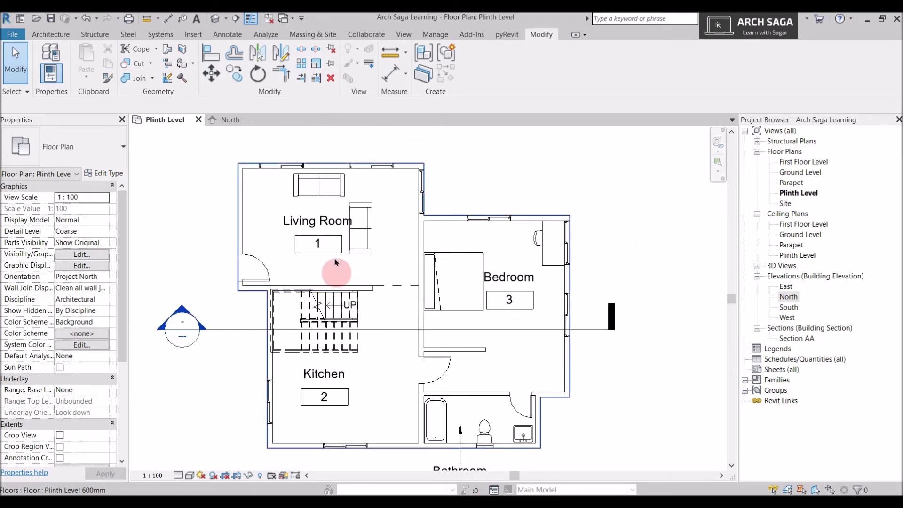
left_click(383, 285)
scroll(386, 286, "up", 2)
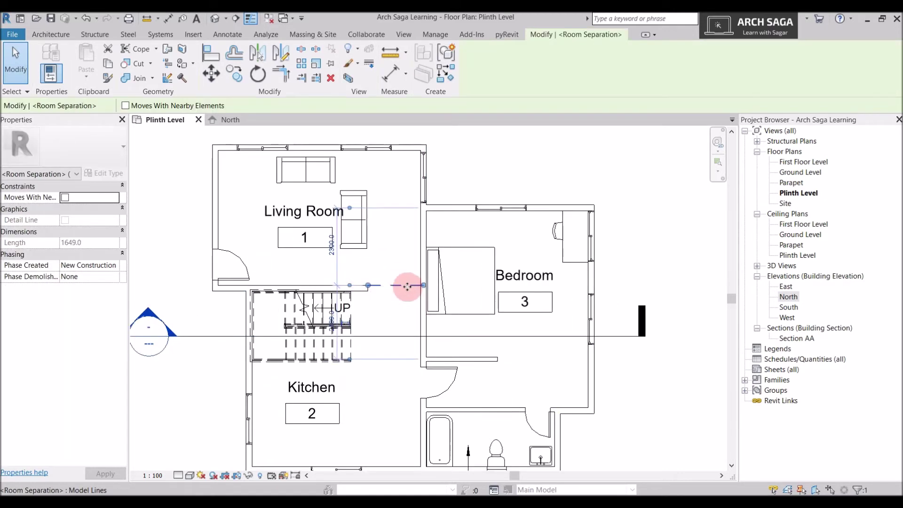
scroll(390, 286, "down", 2)
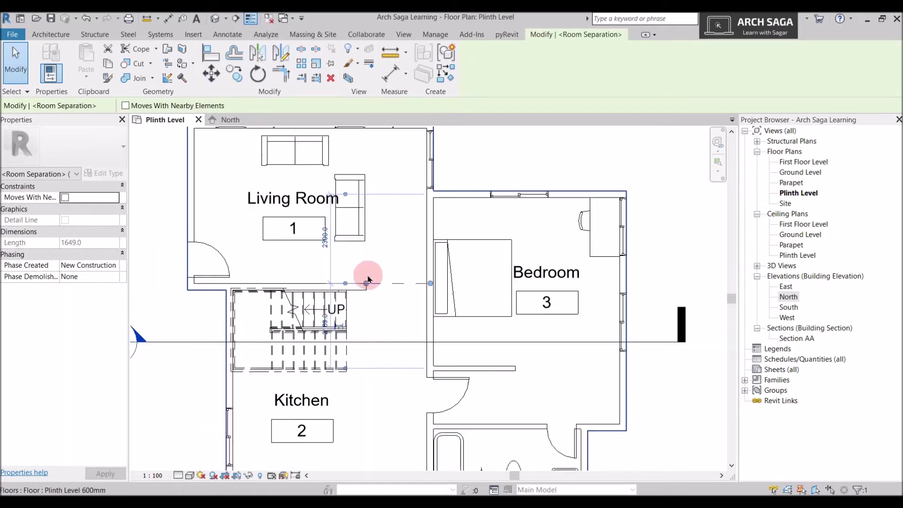
left_click(662, 303)
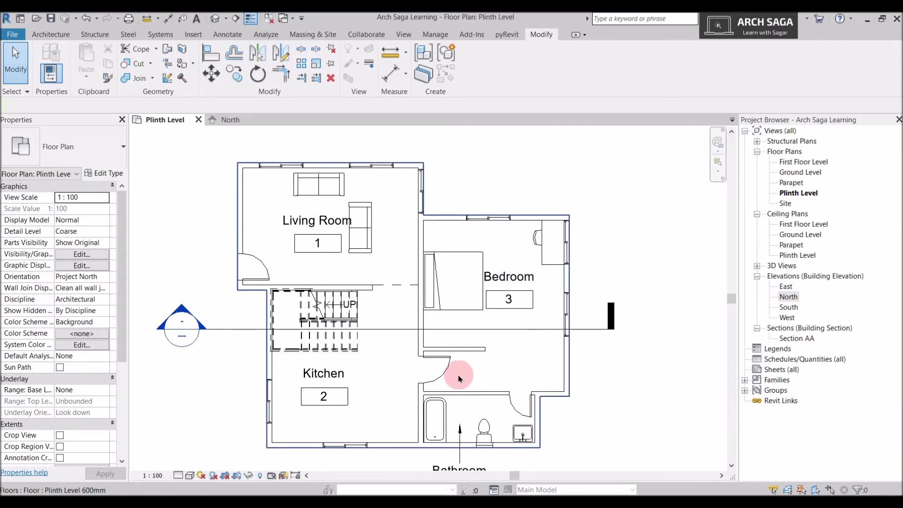
Try hiding the room separation line between the Living Room and Kitchen with the Hide Elements shortcut command
left_click(387, 285)
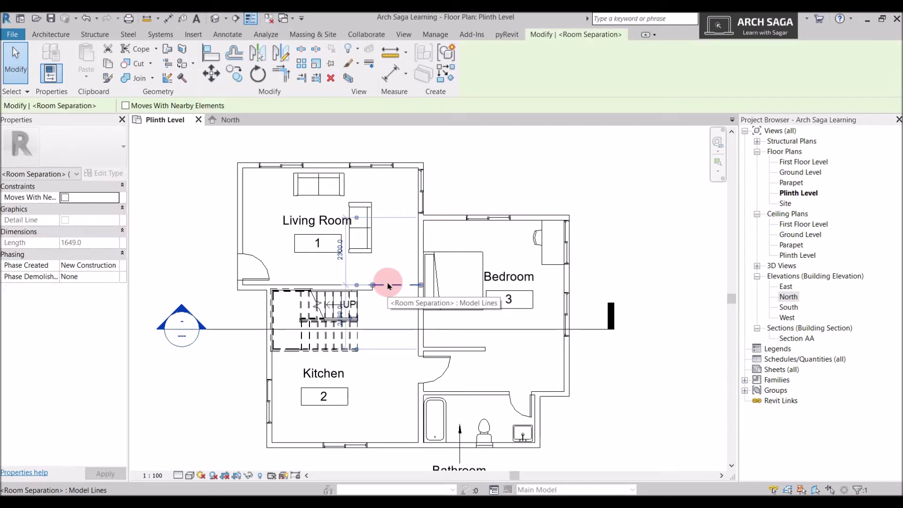
key("e")
key("h")
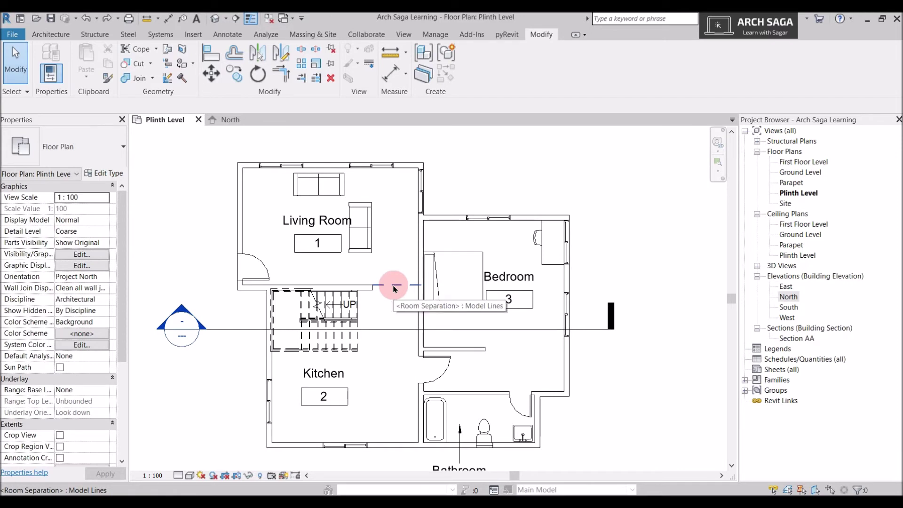
Hide only the selected room separation line between the Living Room and Kitchen in the Plinth Level plan, by element
left_click(395, 286)
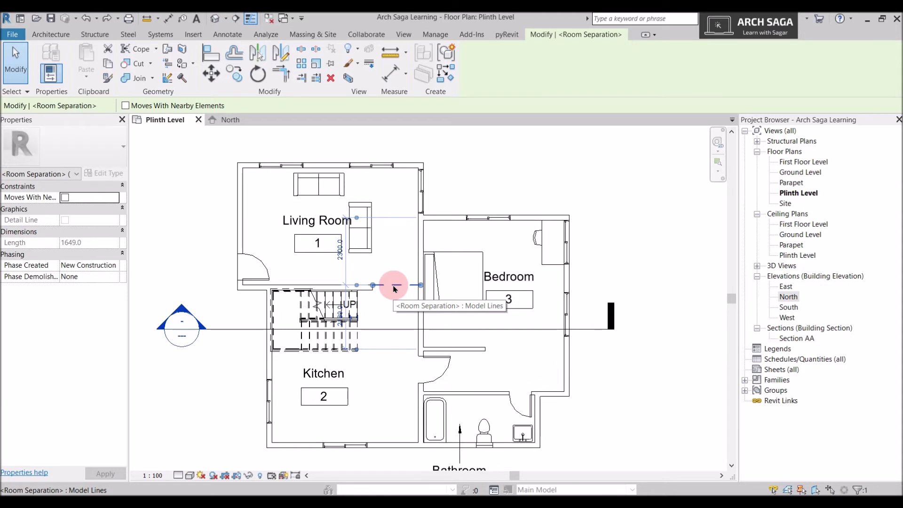
right_click(395, 288)
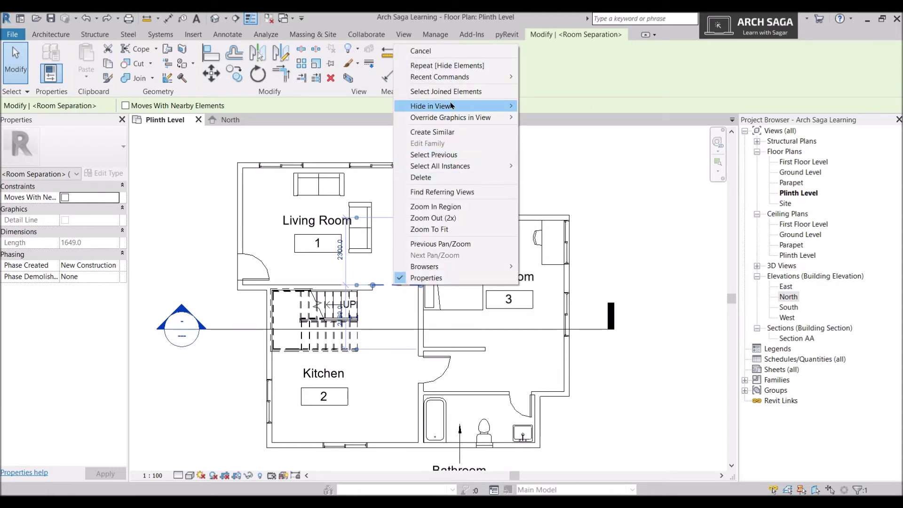
mouse_move(457, 108)
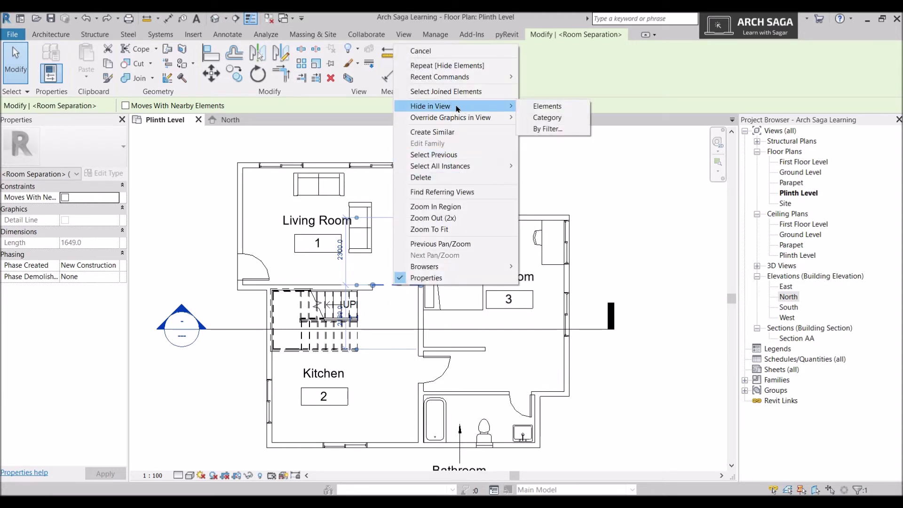
left_click(546, 108)
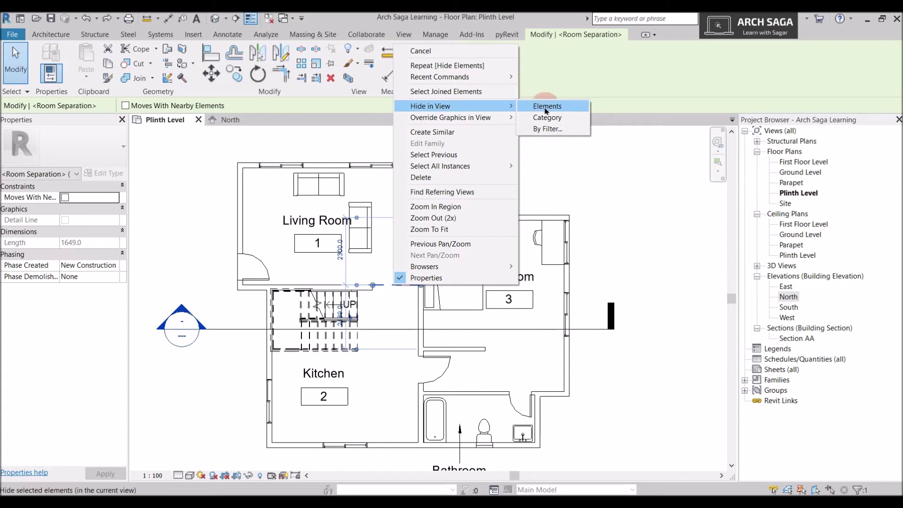
left_click(546, 110)
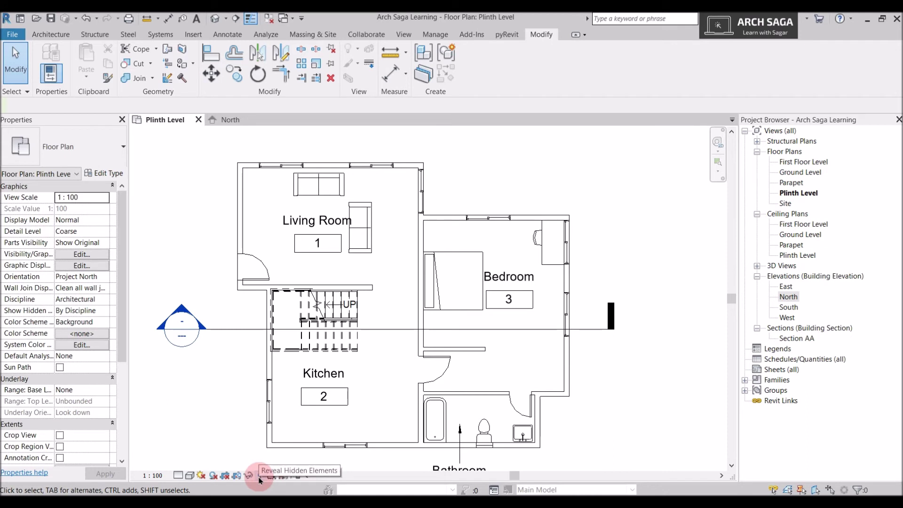
Unhide the room separation line between the Living Room and Kitchen by element in Reveal Hidden Elements mode, and exit that mode
left_click(259, 476)
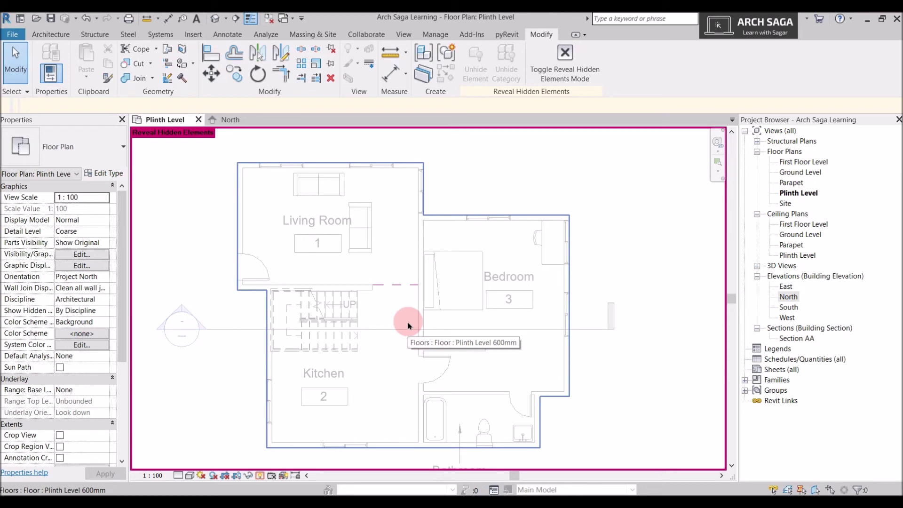
left_click(398, 286)
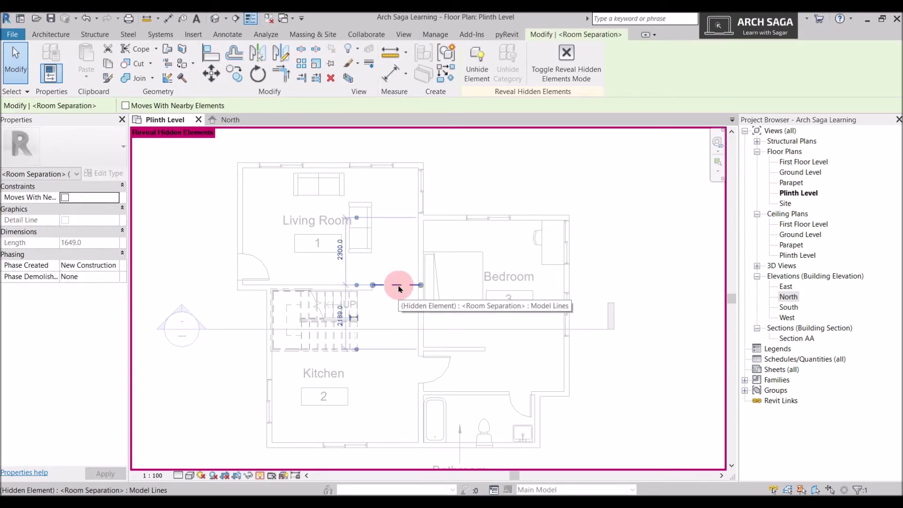
right_click(399, 287)
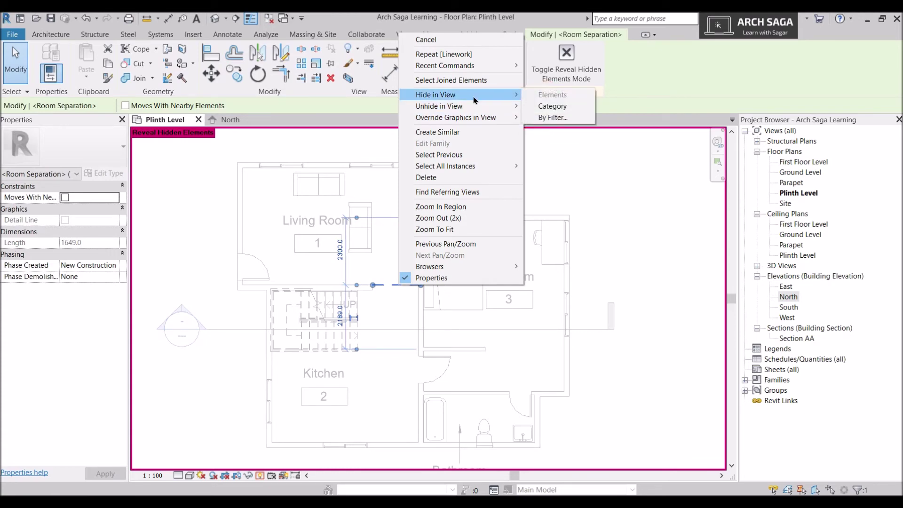
left_click(548, 106)
left_click(319, 394)
left_click(259, 475)
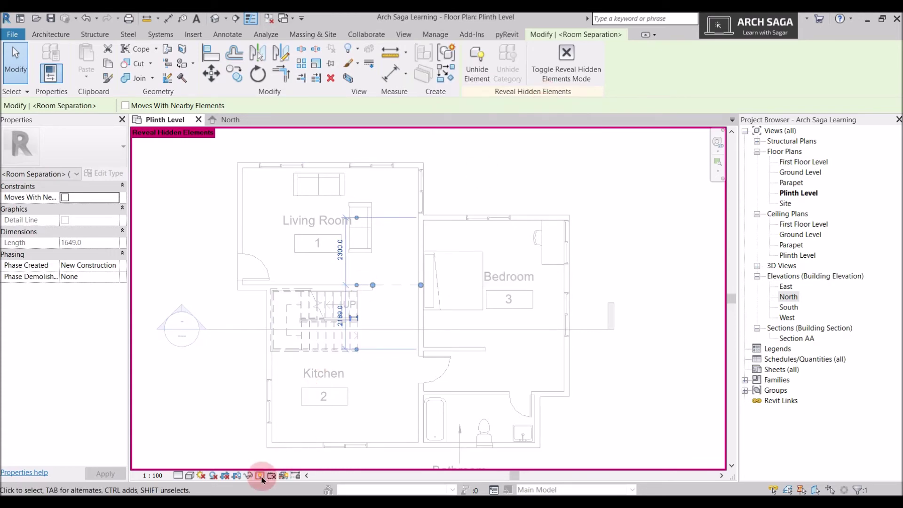
left_click(262, 477)
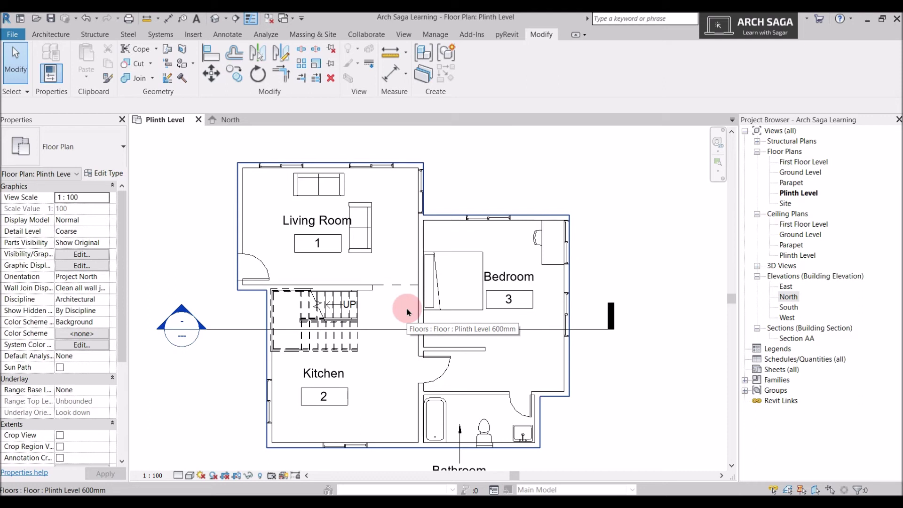
Hide the room separation line between the Living Room and Kitchen in the Plinth Level plan with the Hide Elements shortcut command
left_click(393, 285)
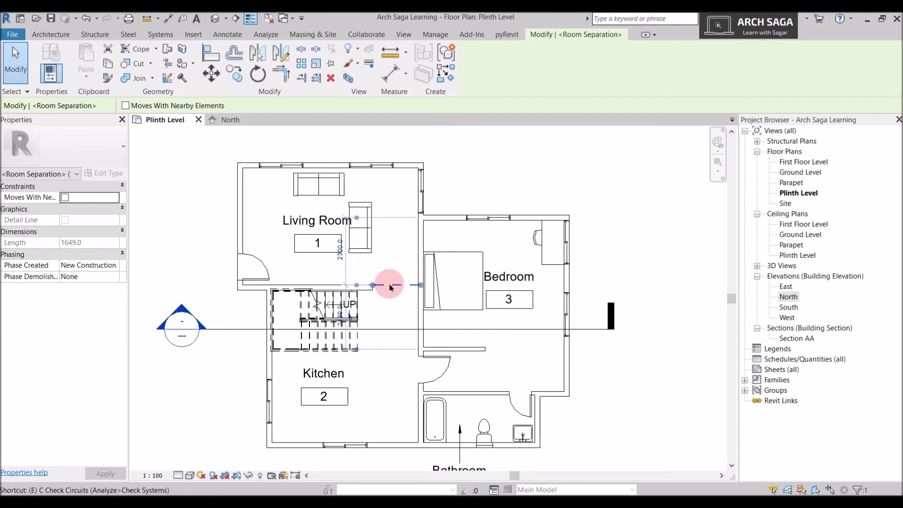
key("e")
key("h")
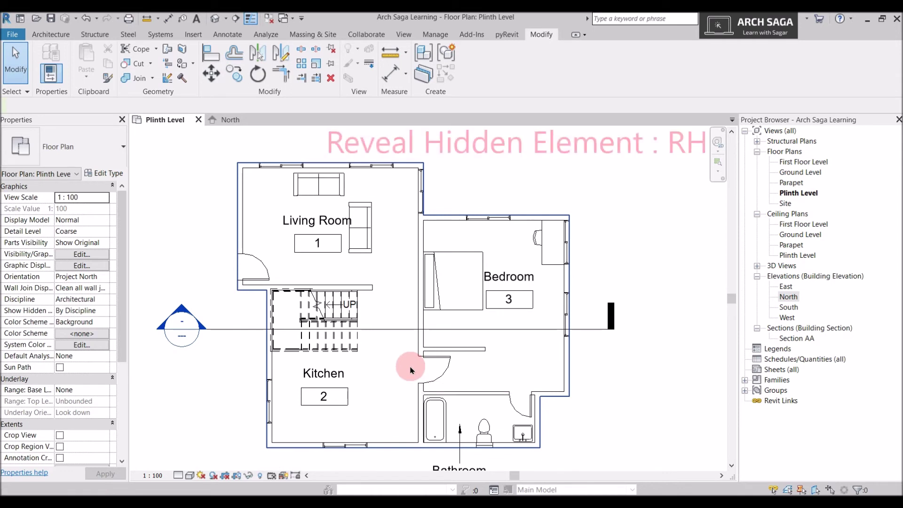
Restore the hidden room separation line using the shortcut commands for Reveal Hidden Elements and Unhide Element, and leave reveal mode
key("r")
key("h")
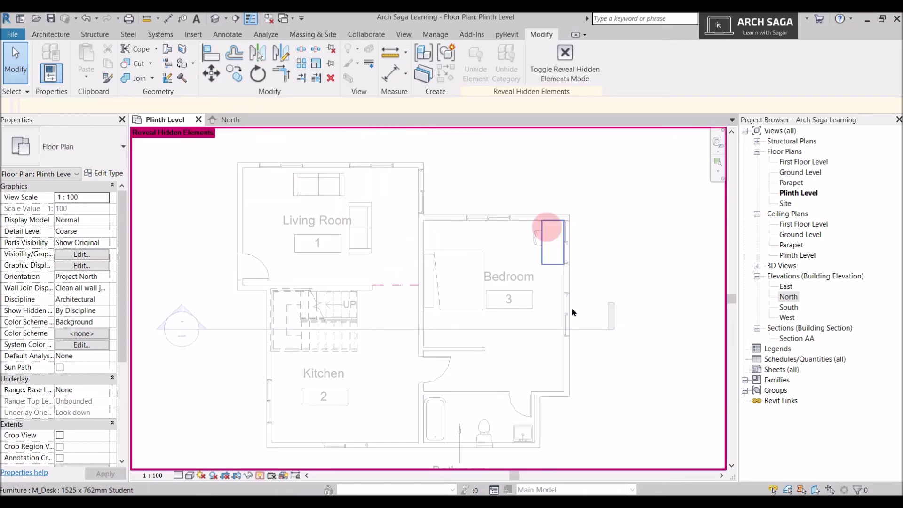
left_click(387, 286)
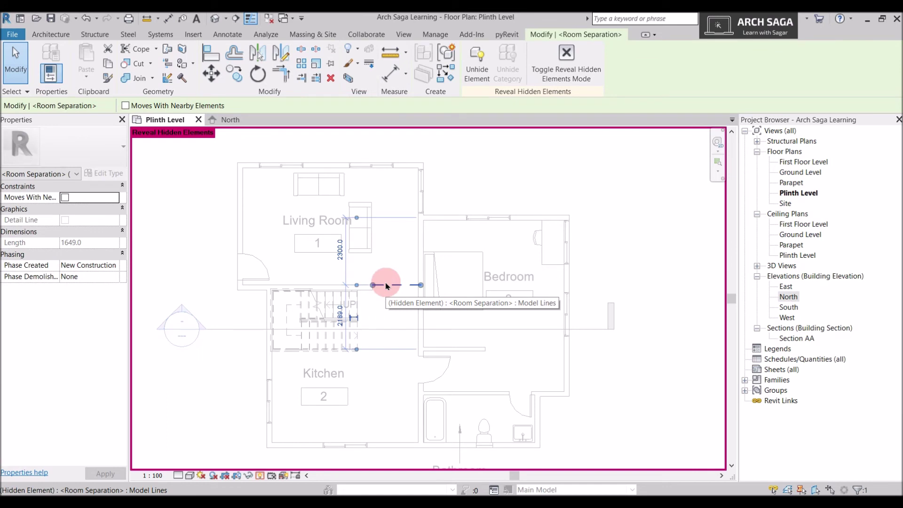
key("e")
key("u")
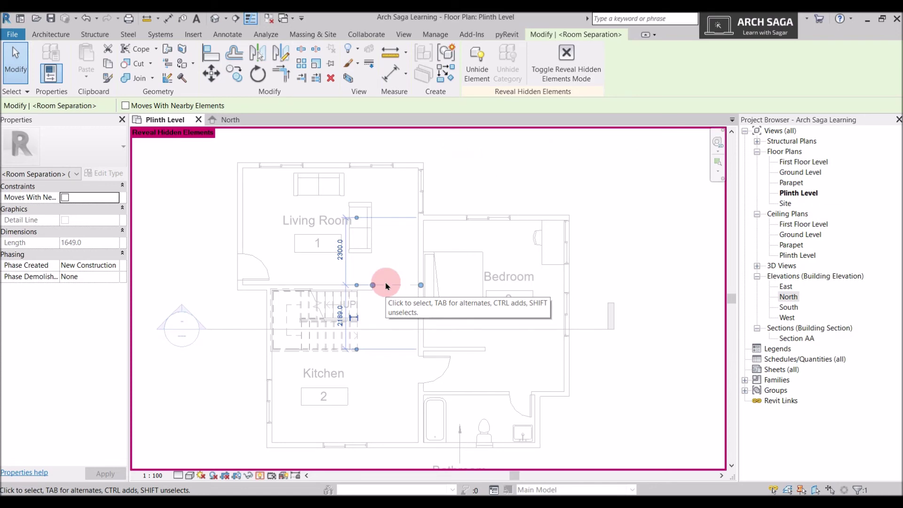
key("r")
key("h")
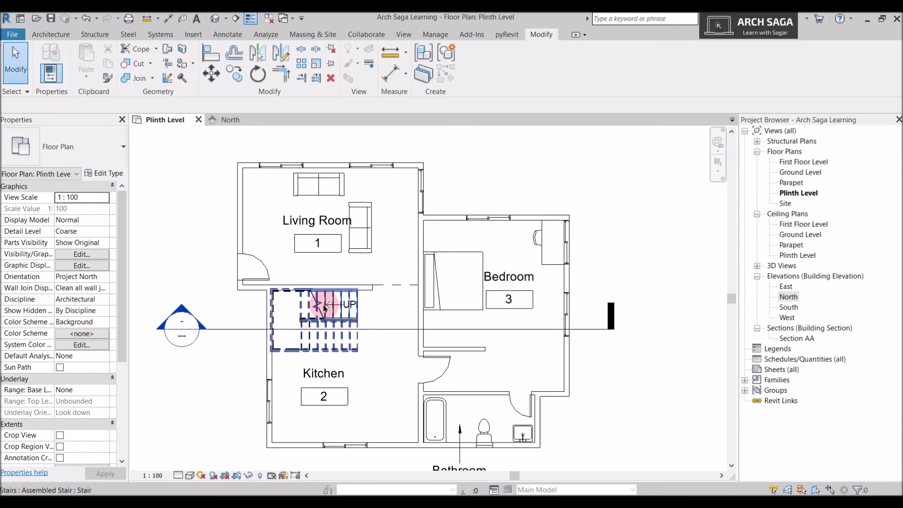
Temporarily hide the stair between the Living Room and Kitchen in the Plinth Level plan
left_click(323, 306)
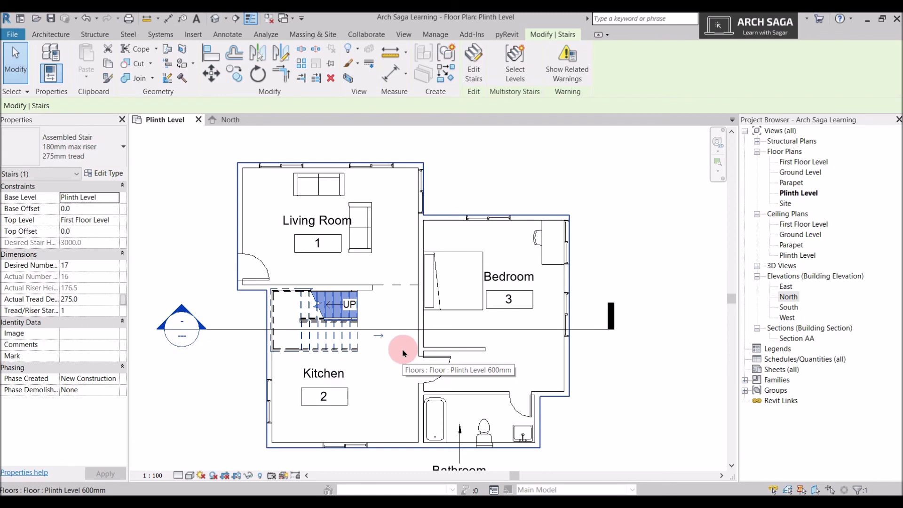
scroll(403, 353, "up", 2)
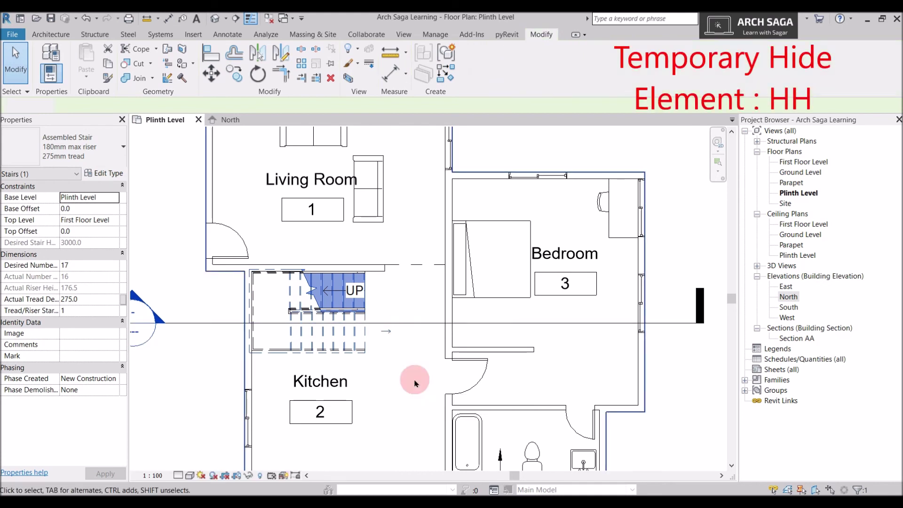
key("h")
key("h")
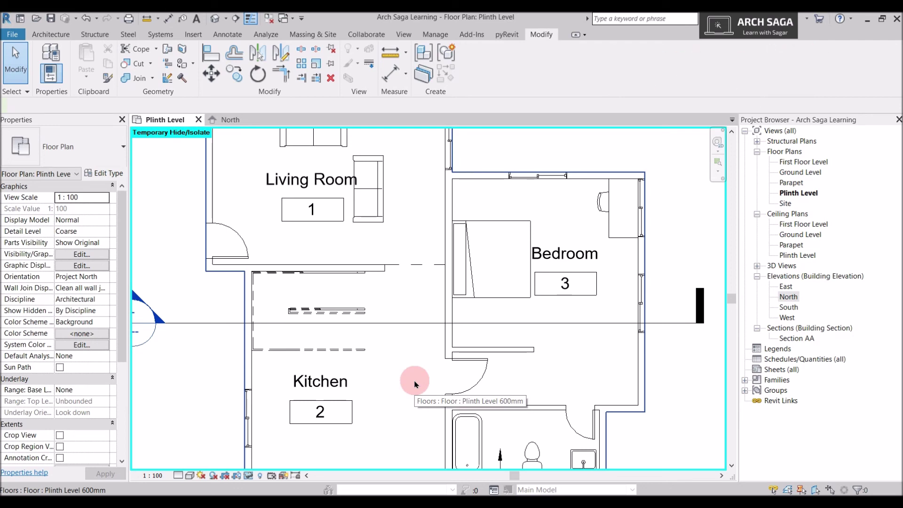
Reset Temporary Hide/Isolate in the Plinth Level plan to bring back the stair
left_click(339, 293)
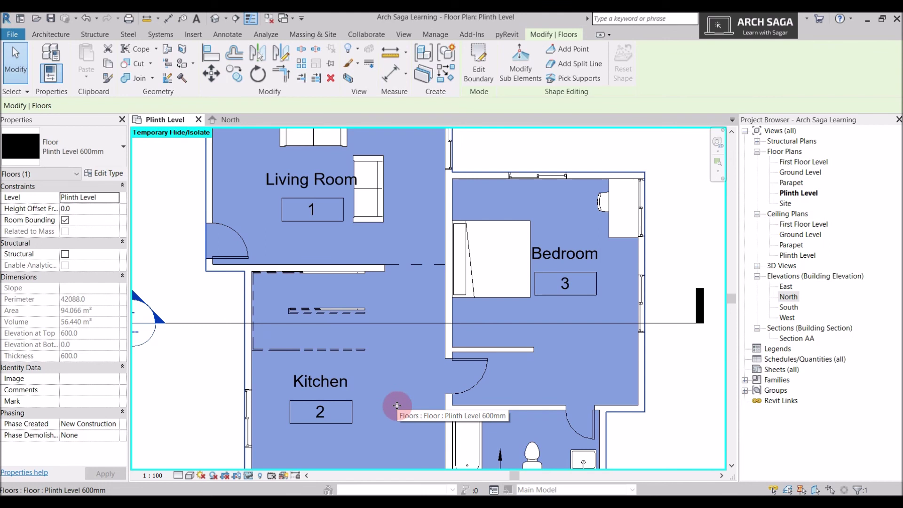
key("h")
key("r")
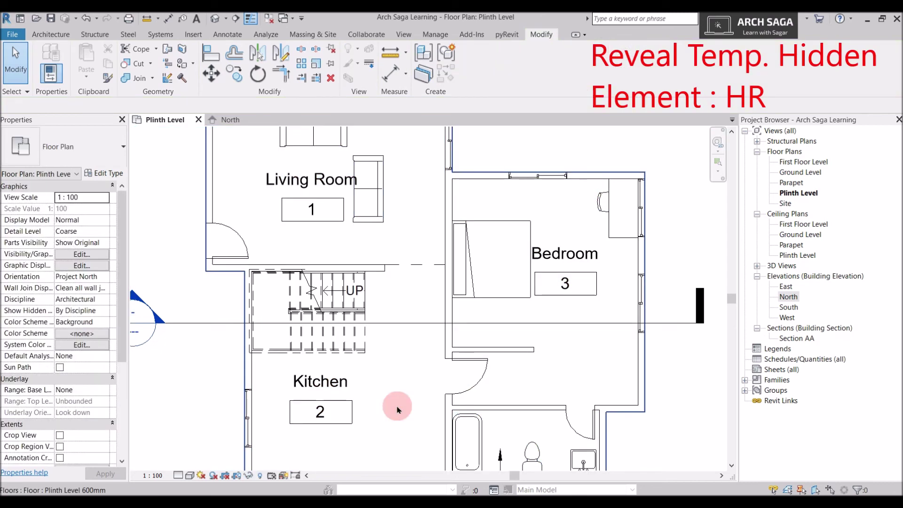